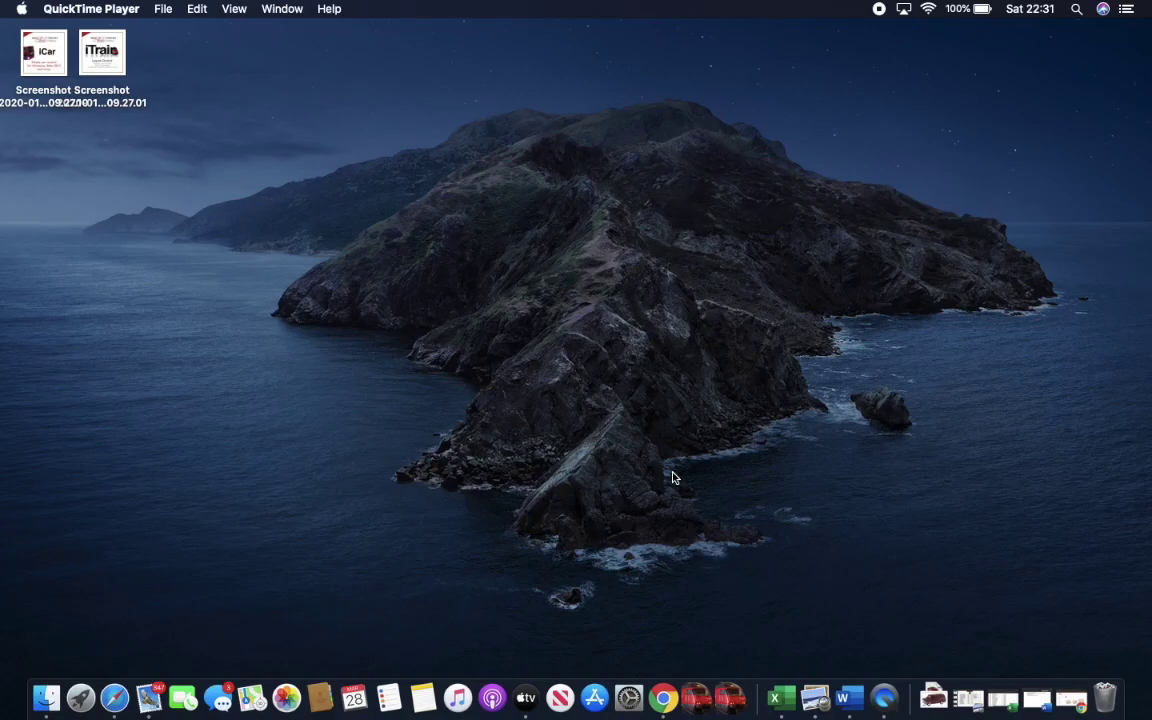
- Launch iTrain 5 so the demo.tcdz layout opens with its three locomotives
click(697, 697)
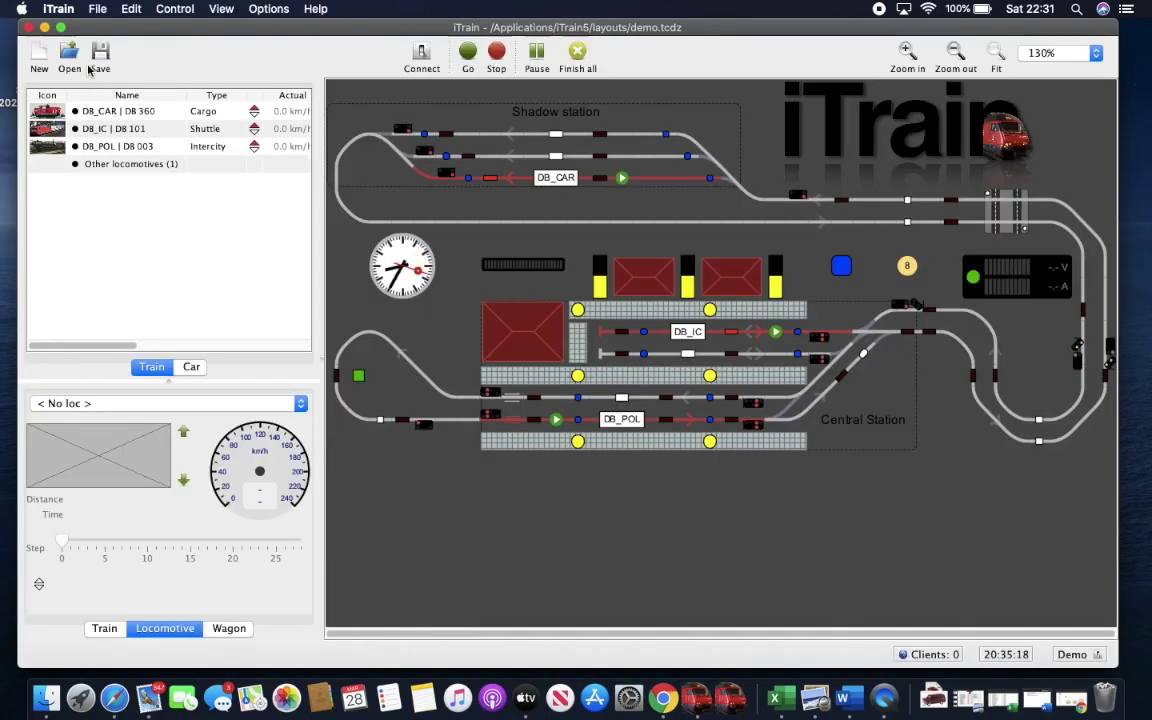
- Set the Demo interface type to DR5000 USB (LocoNet®) in Edit > Interfaces and apply it
click(99, 10)
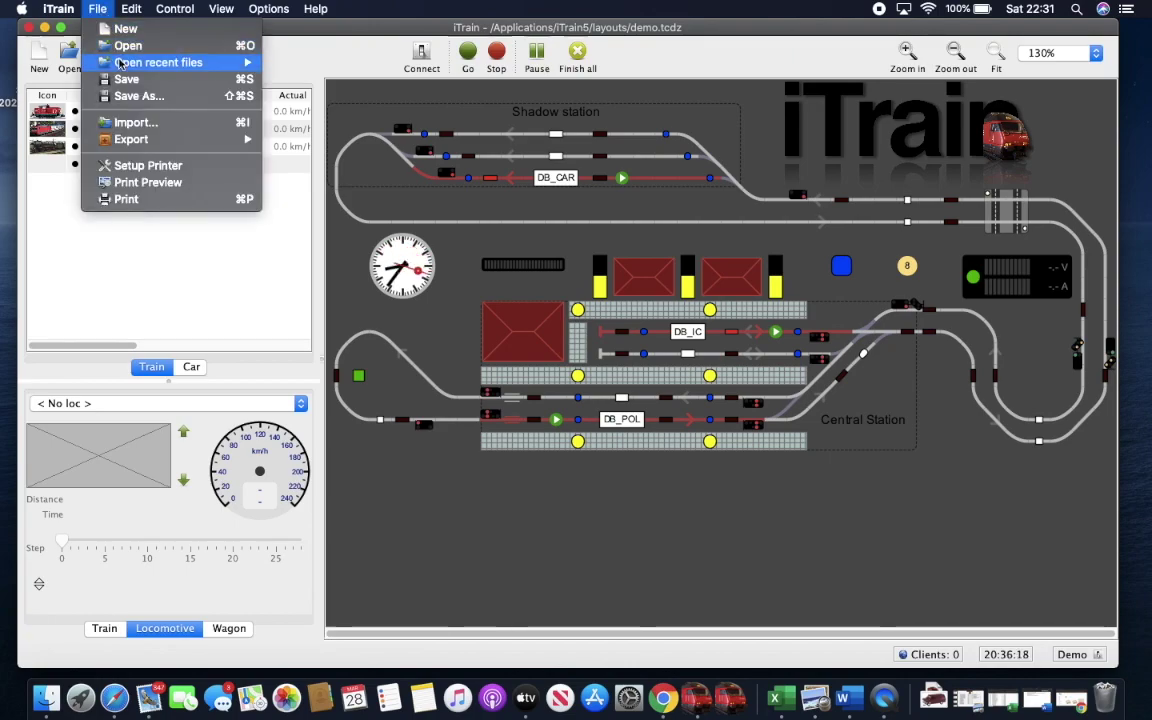
mouse_move(131, 9)
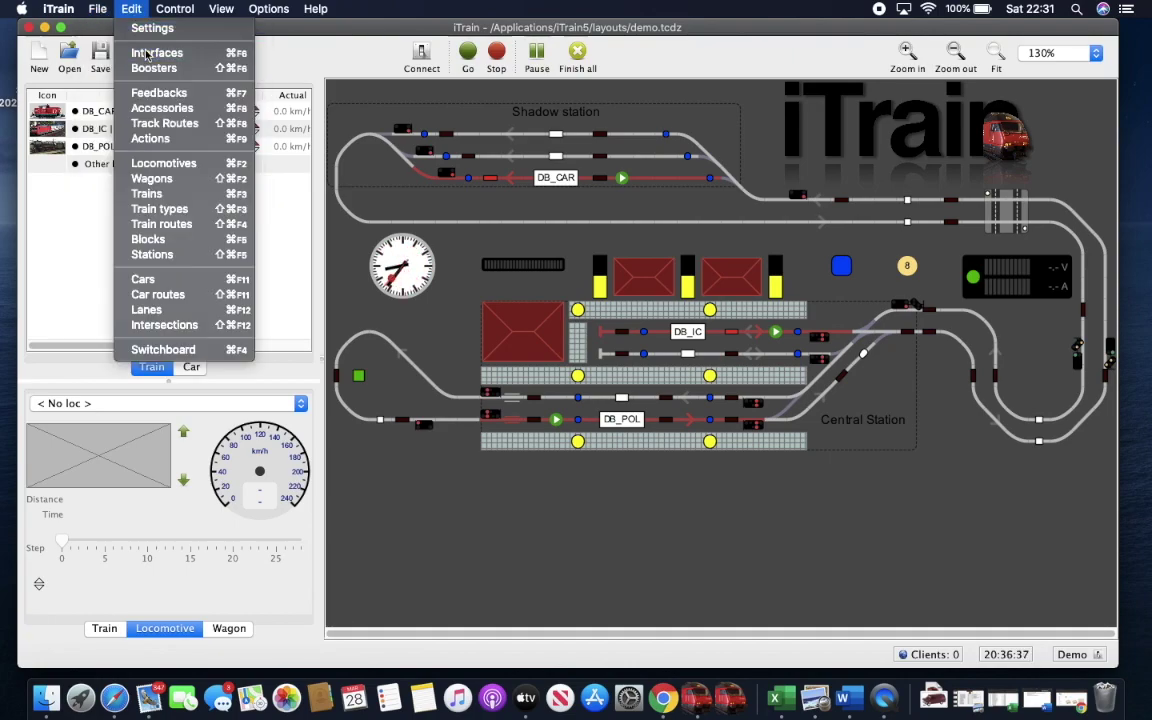
click(157, 52)
click(625, 219)
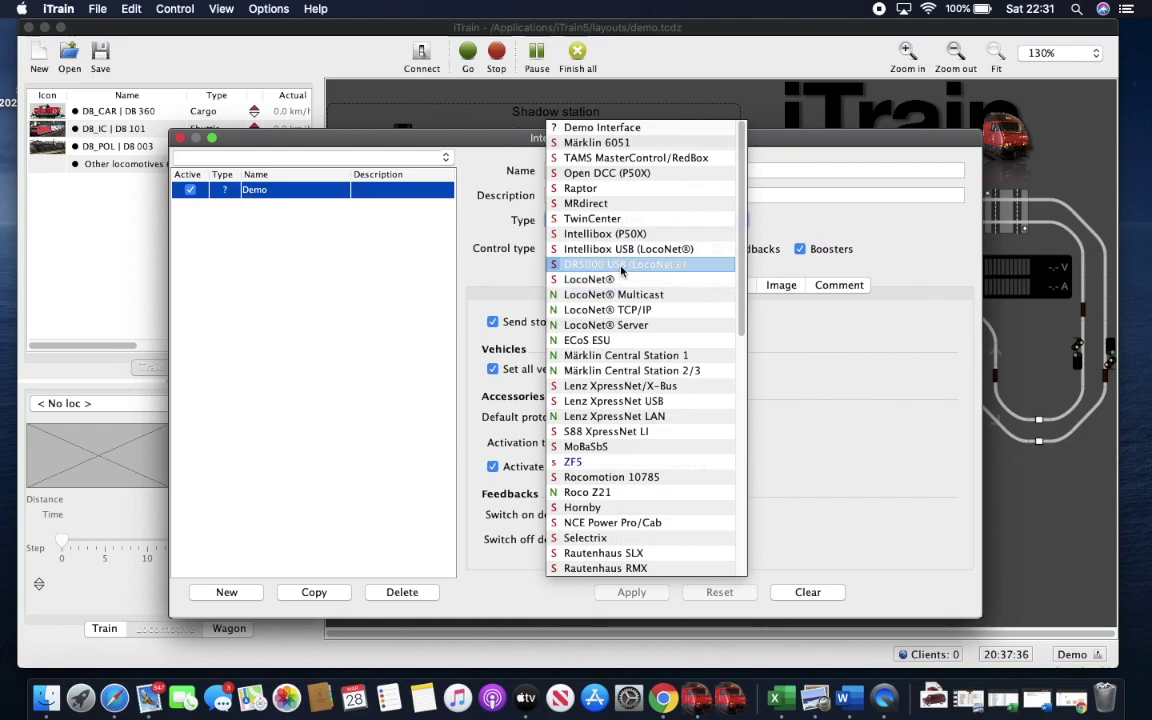
click(615, 264)
click(633, 594)
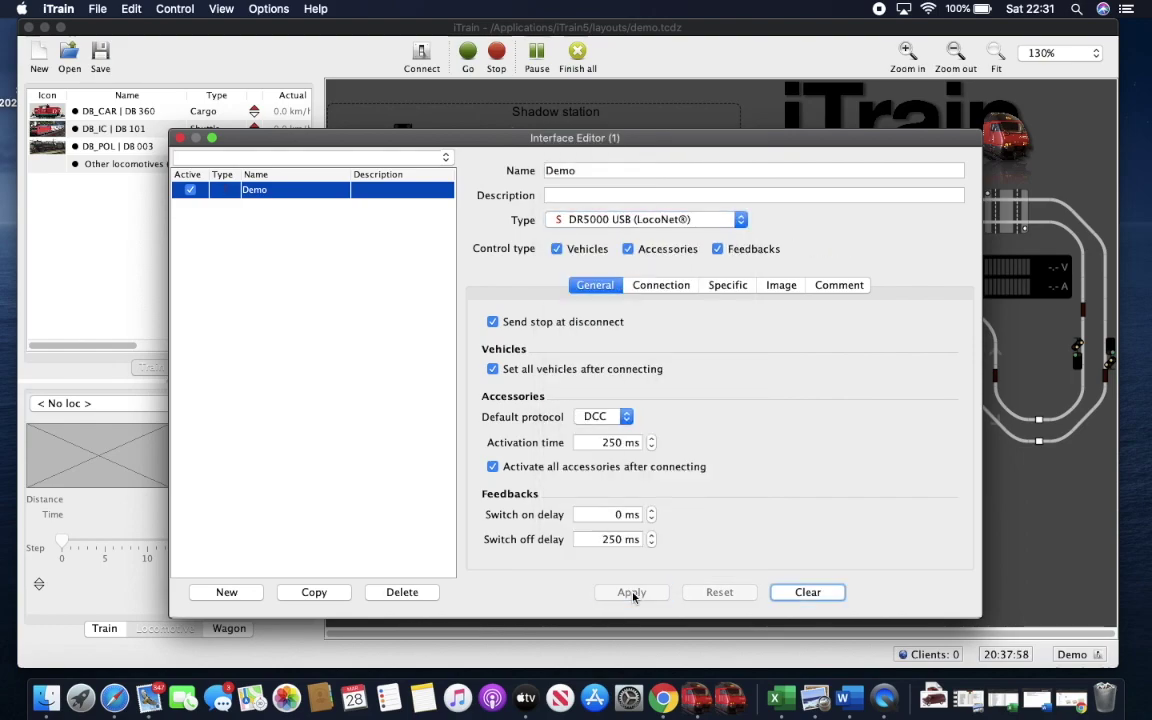
- Close the Interface Editor and open the Locomotive editor from the Edit menu
click(181, 139)
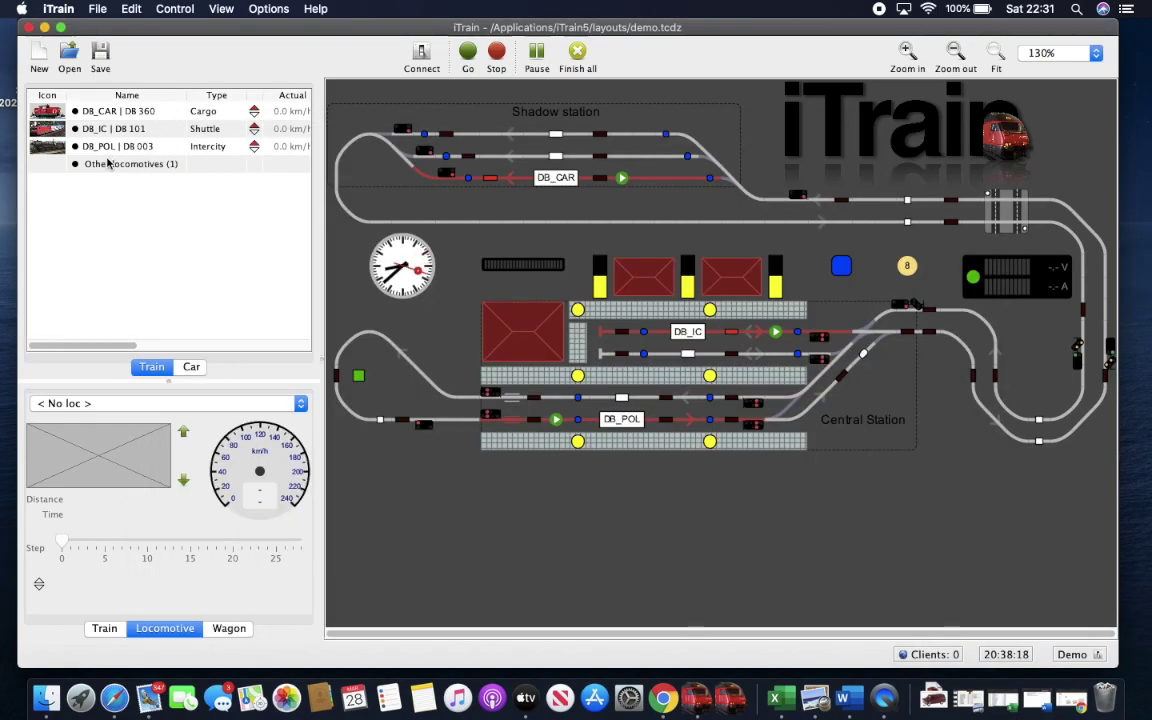
click(128, 9)
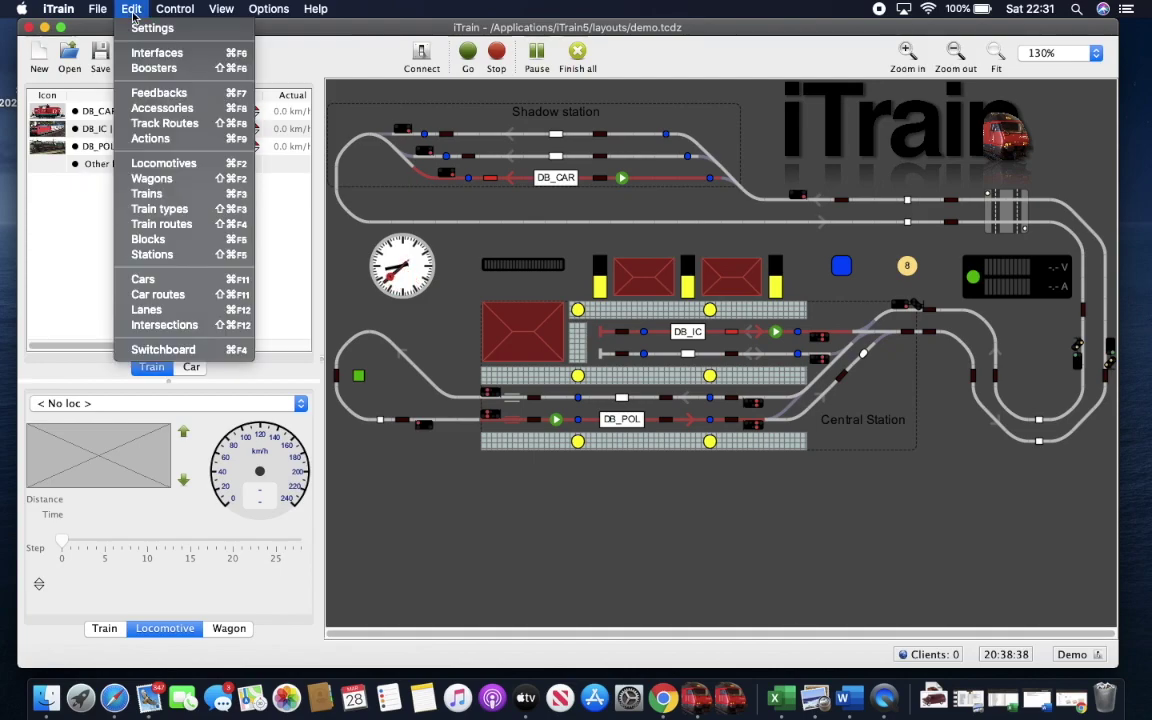
click(150, 164)
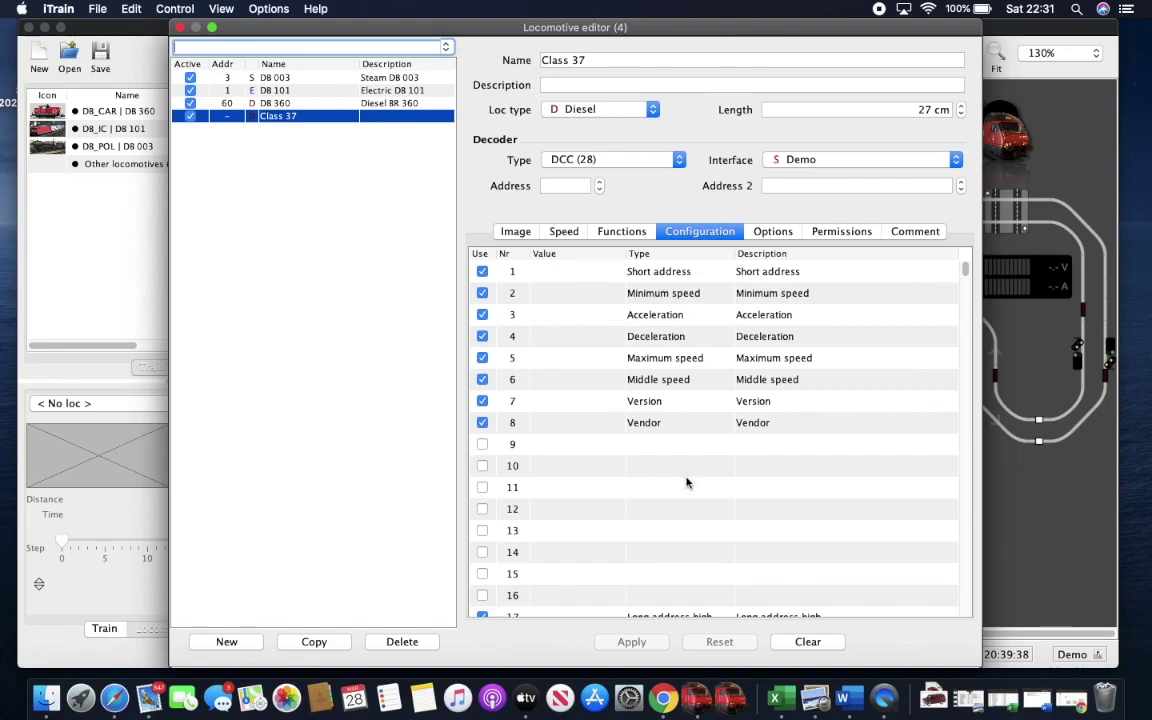
- Clear the Class 37 form and fill its configuration with DCC default values
click(808, 642)
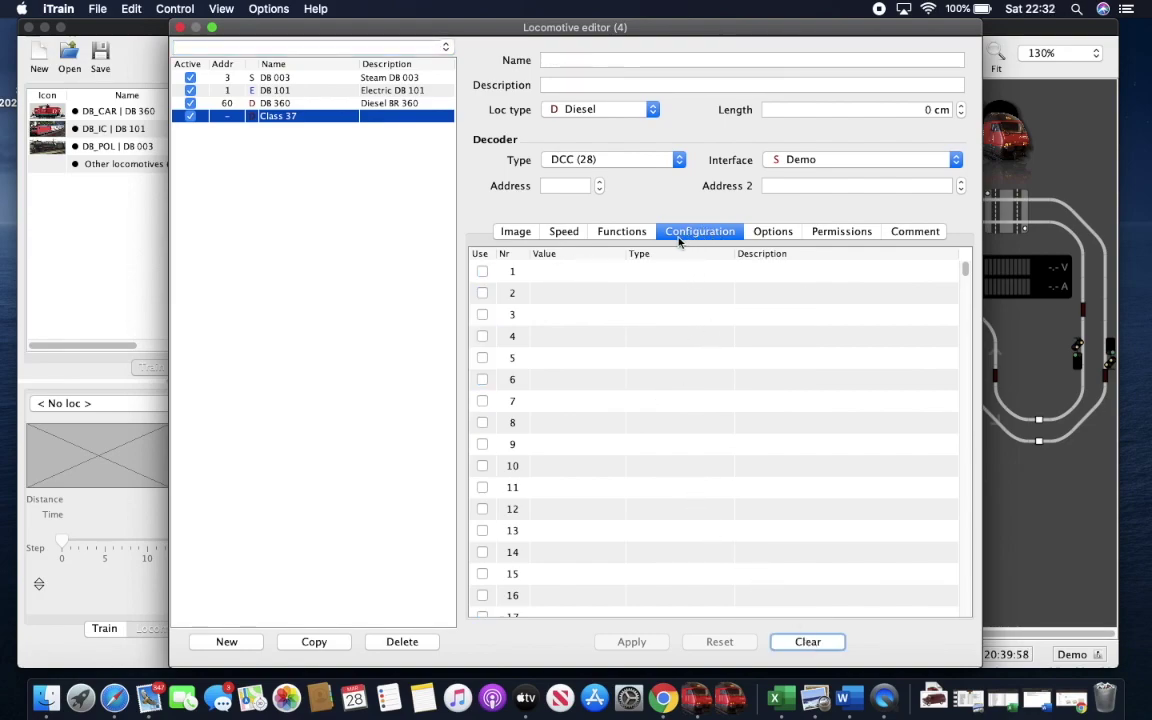
right_click(643, 378)
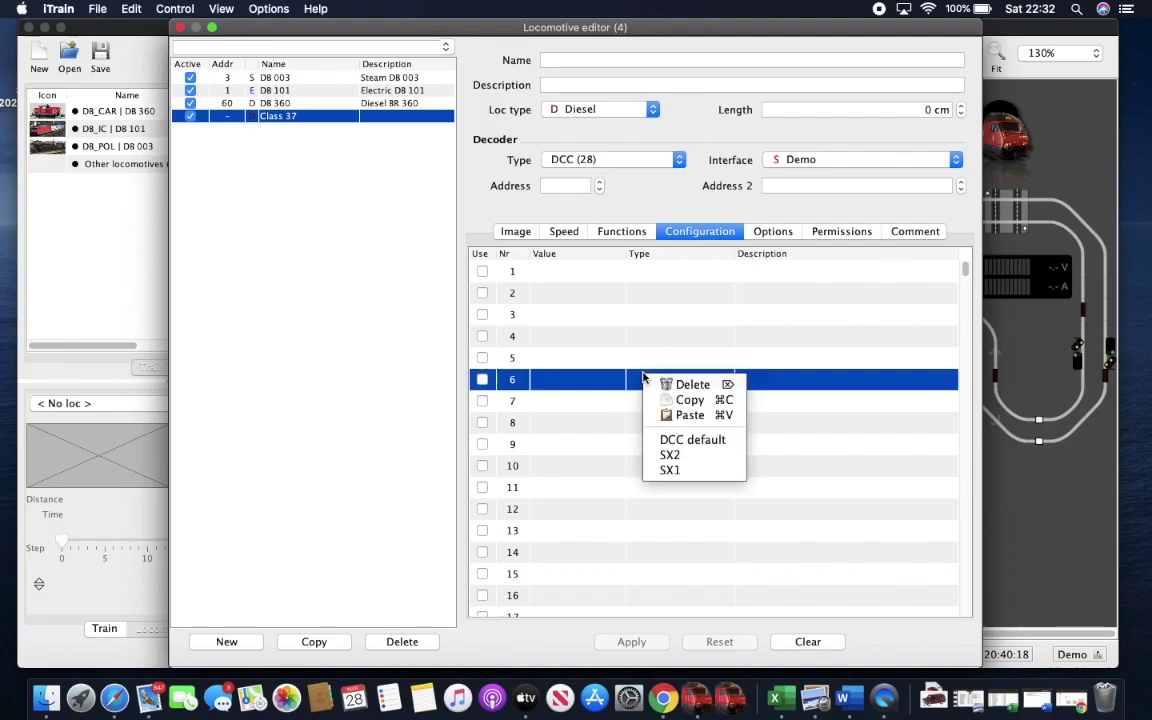
click(686, 443)
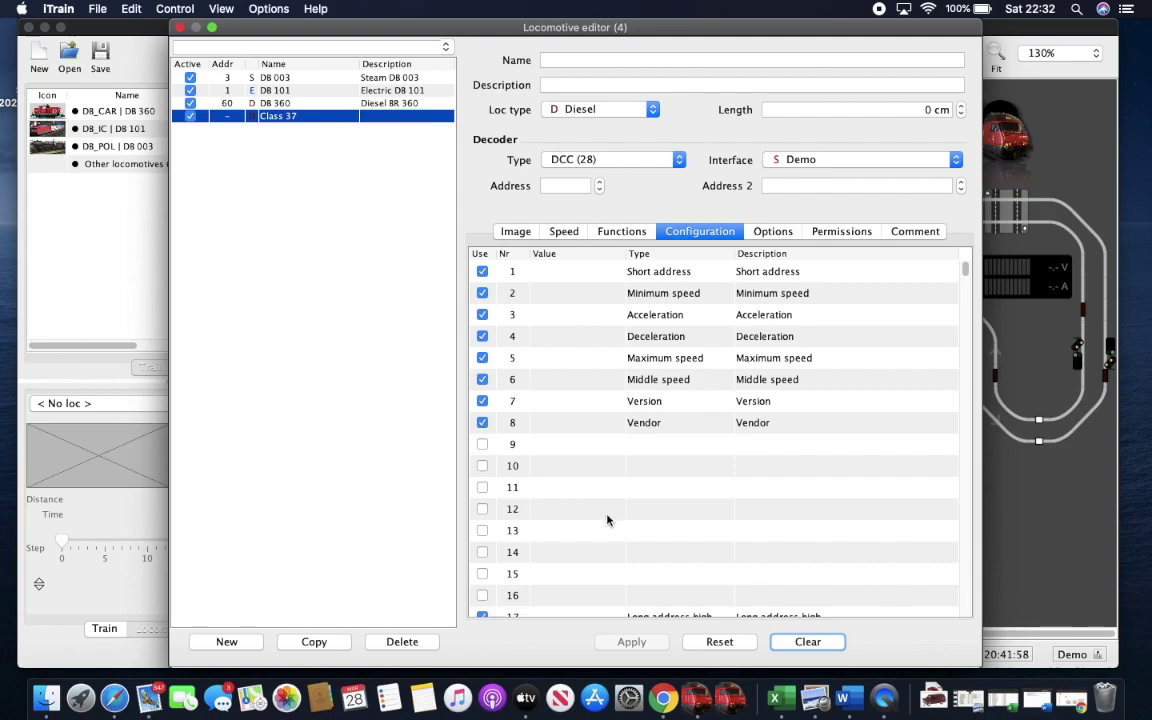
- Enable configuration row 12 and bring up its type choices
scroll(607, 519, down, 2)
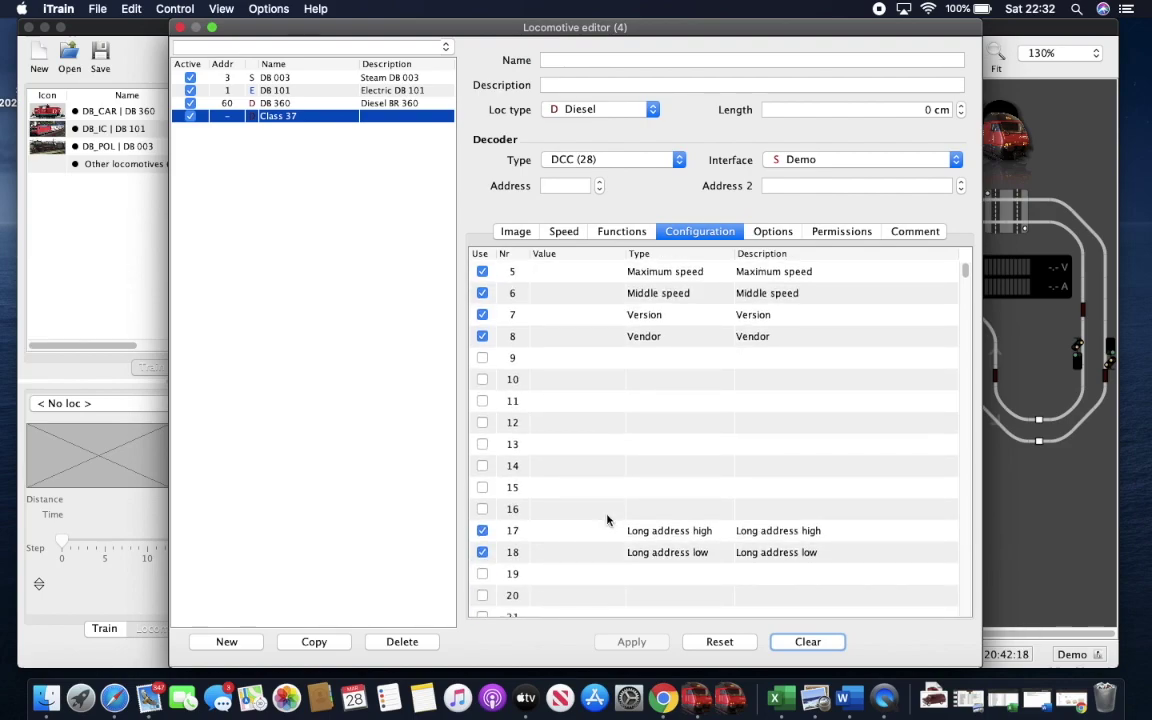
scroll(607, 519, down, 4)
scroll(607, 519, up, 4)
scroll(607, 519, up, 2)
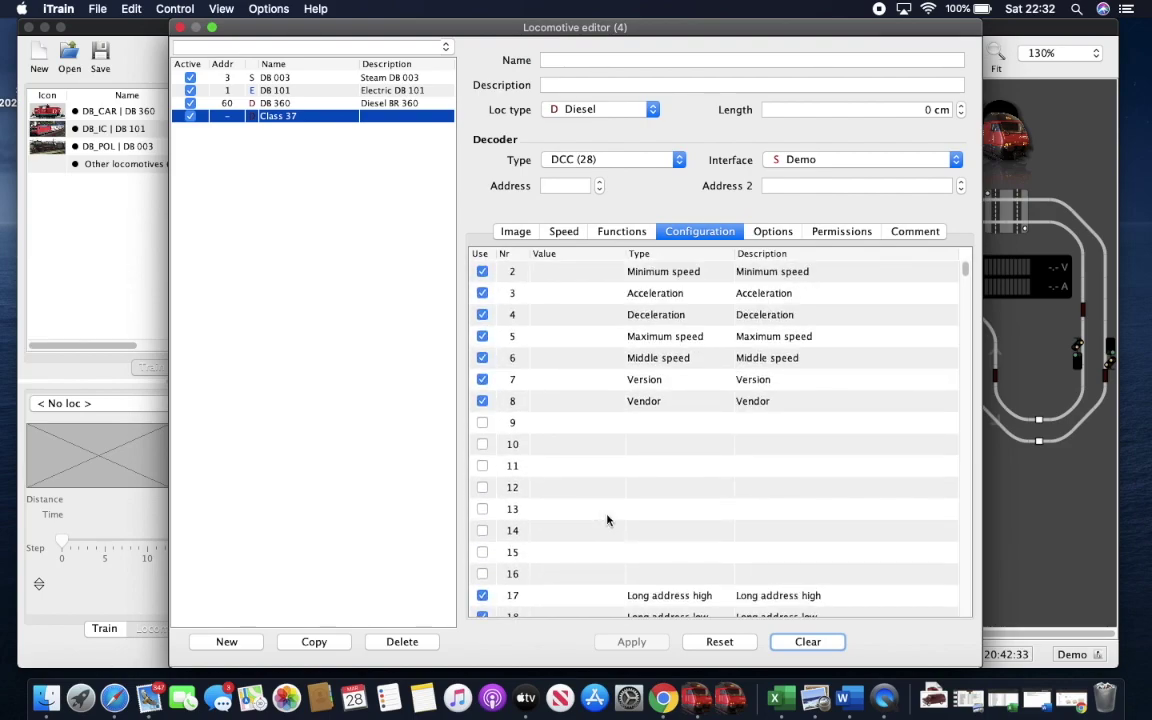
click(482, 489)
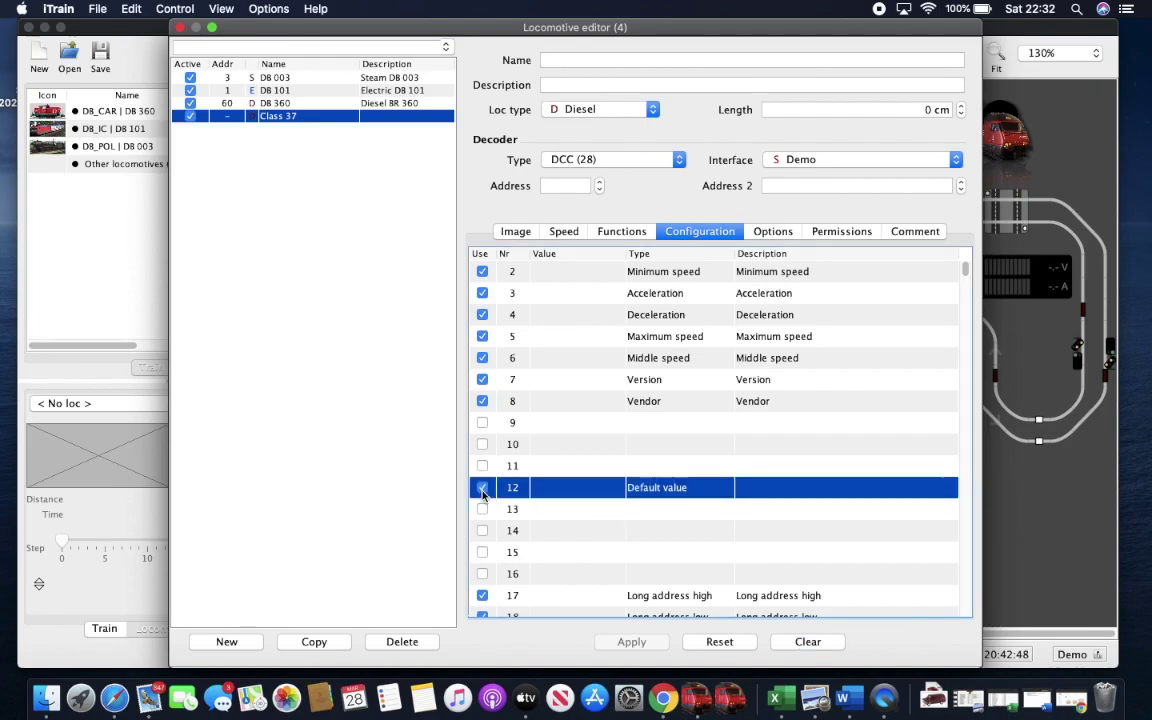
click(690, 487)
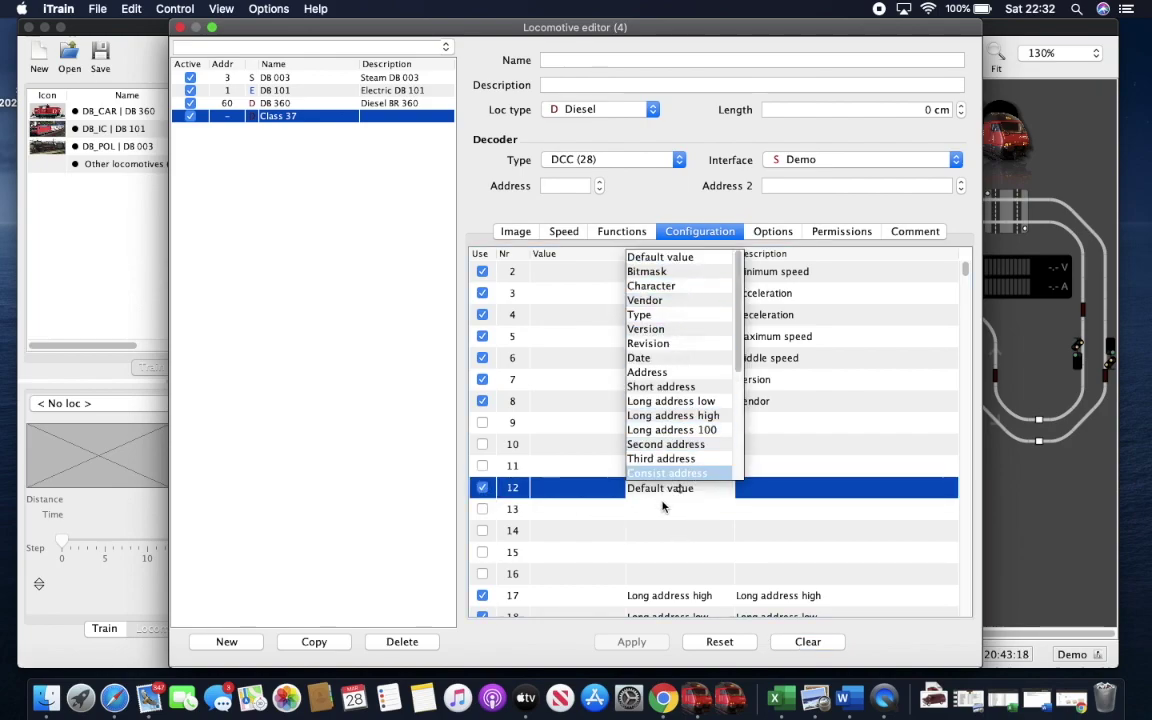
- Untick row 12 and try saving as 'Class 37', dismissing the duplicate-name warning
click(482, 487)
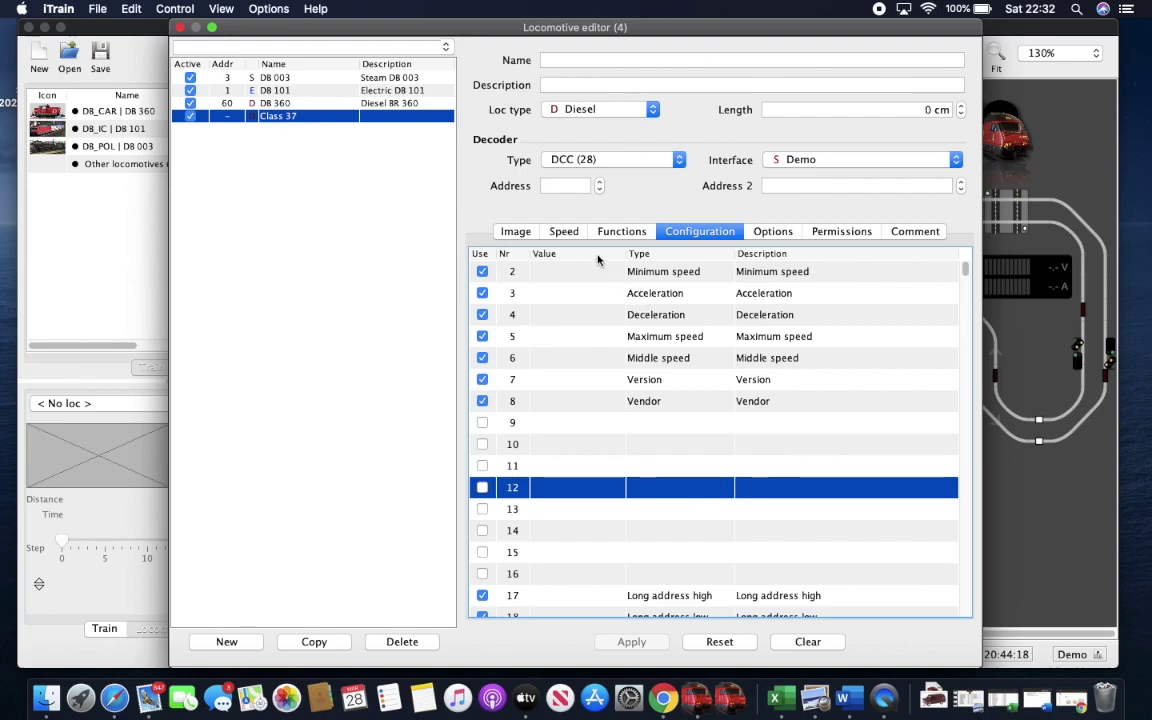
click(577, 58)
text(Cla)
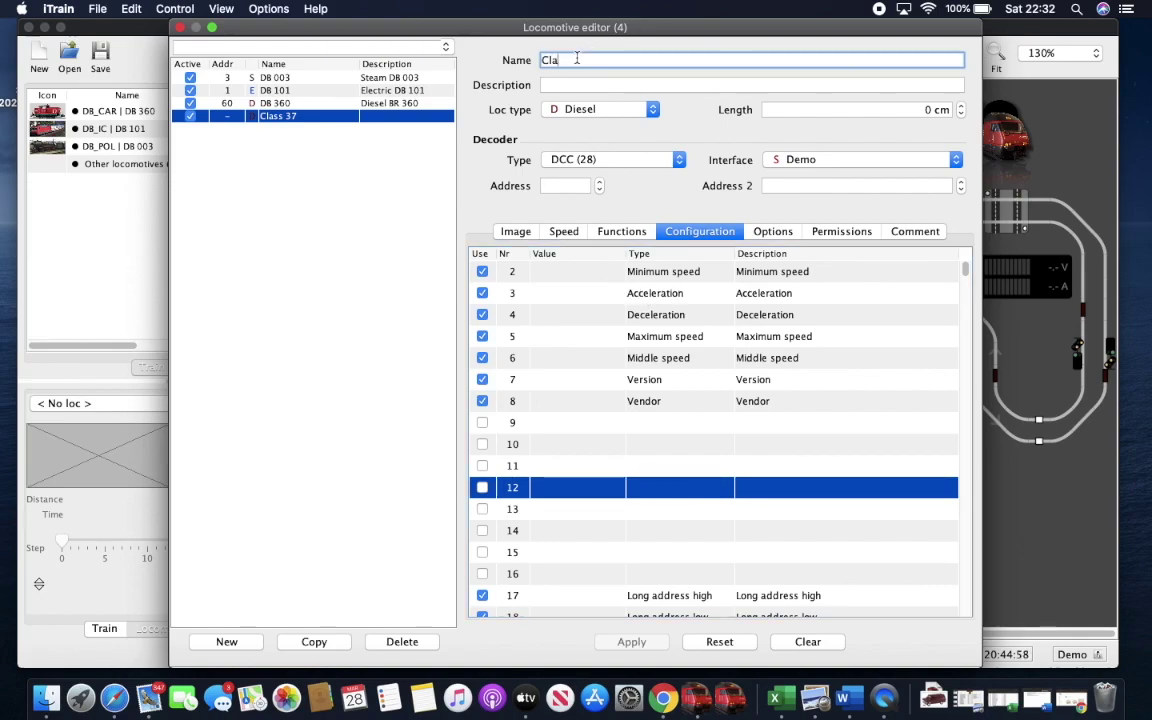
text(ss 37)
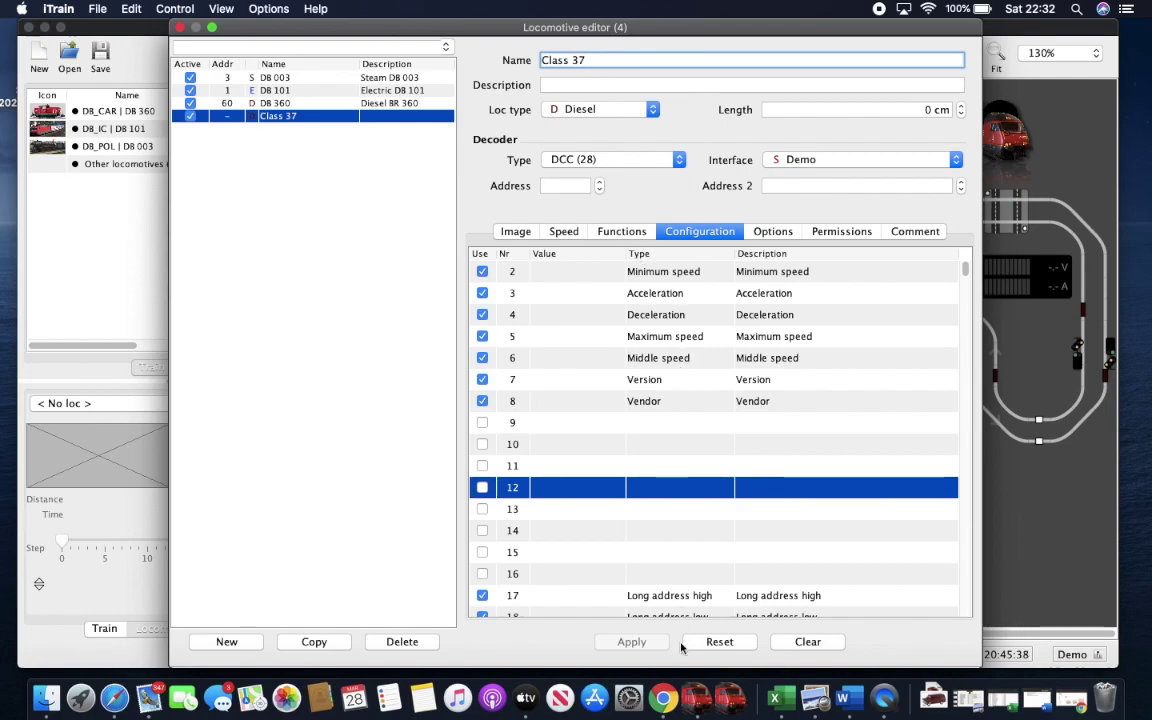
click(590, 387)
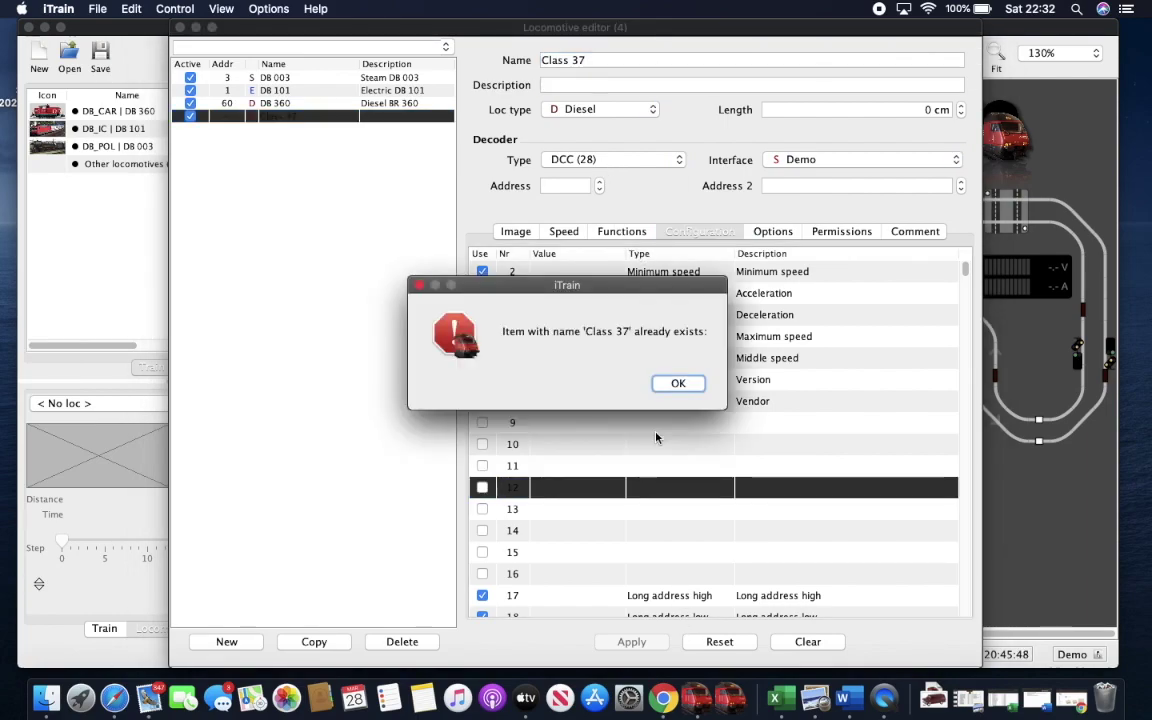
click(677, 385)
- Name the locomotive 'Class 37-5' on the Demo interface, save it and close the editor
click(579, 59)
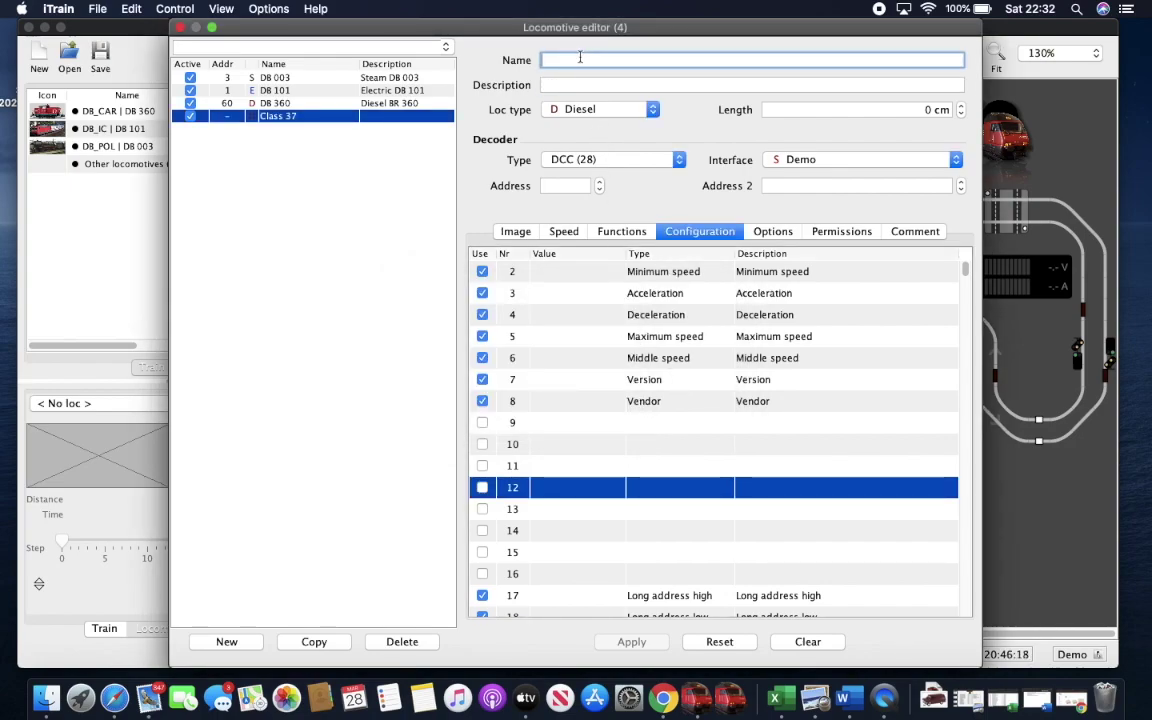
text(Class 37-5)
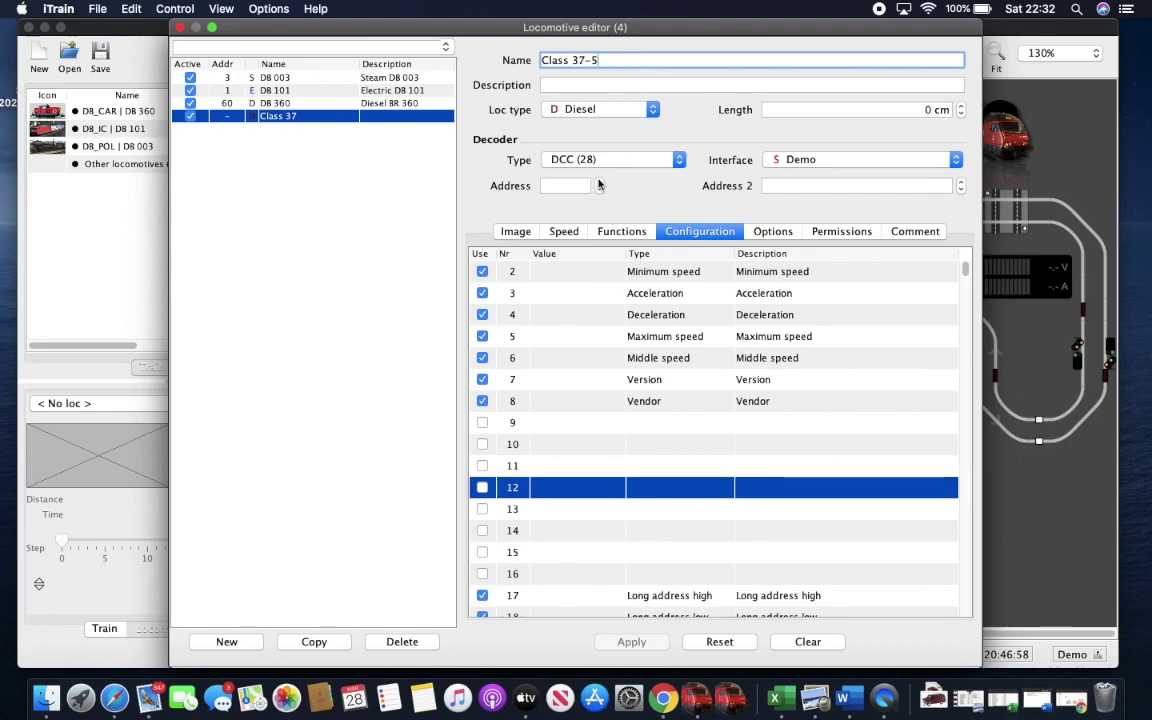
click(802, 160)
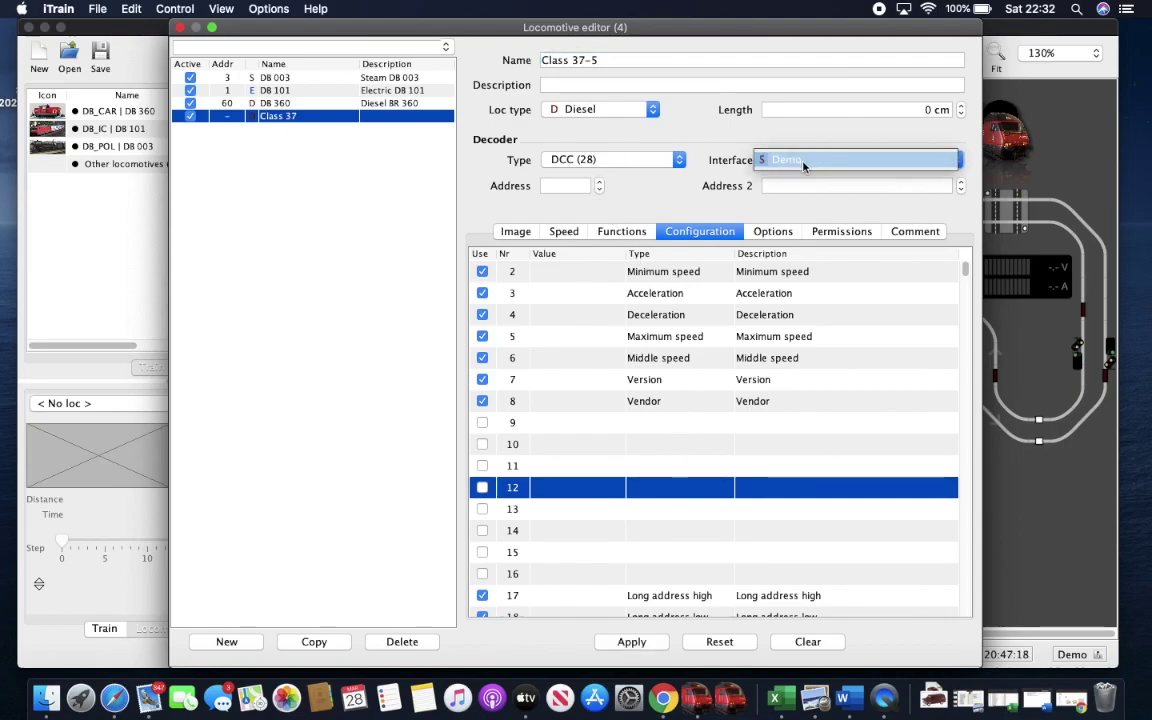
click(803, 162)
click(630, 642)
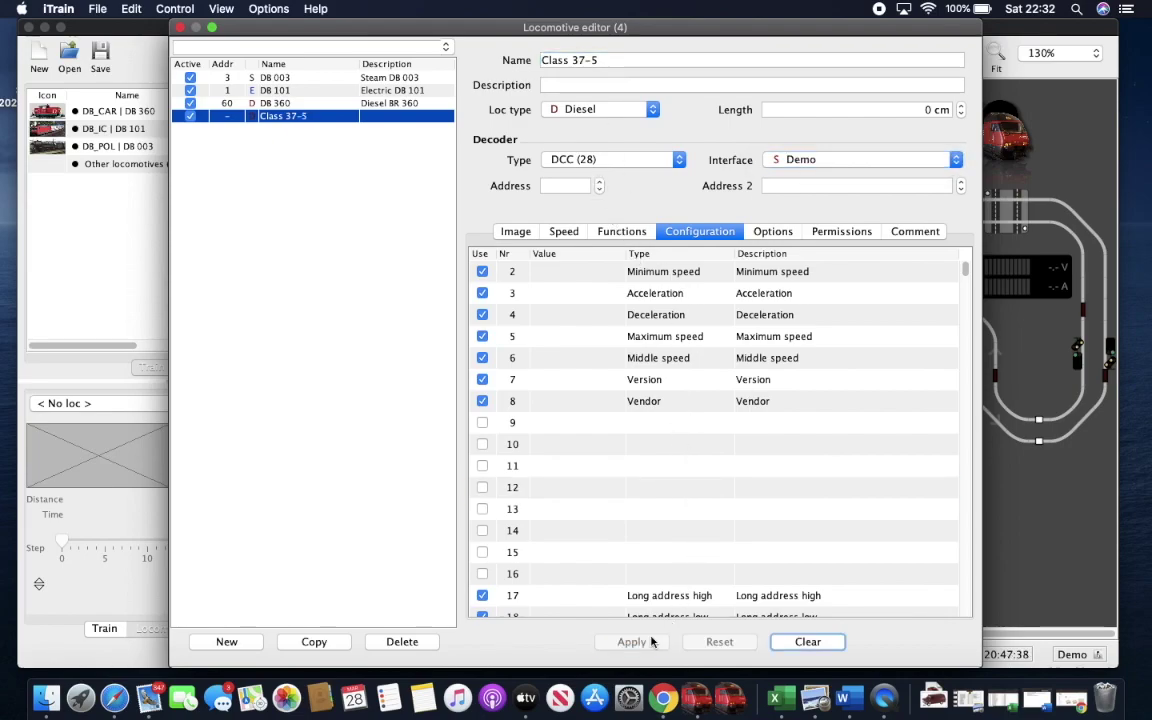
click(181, 28)
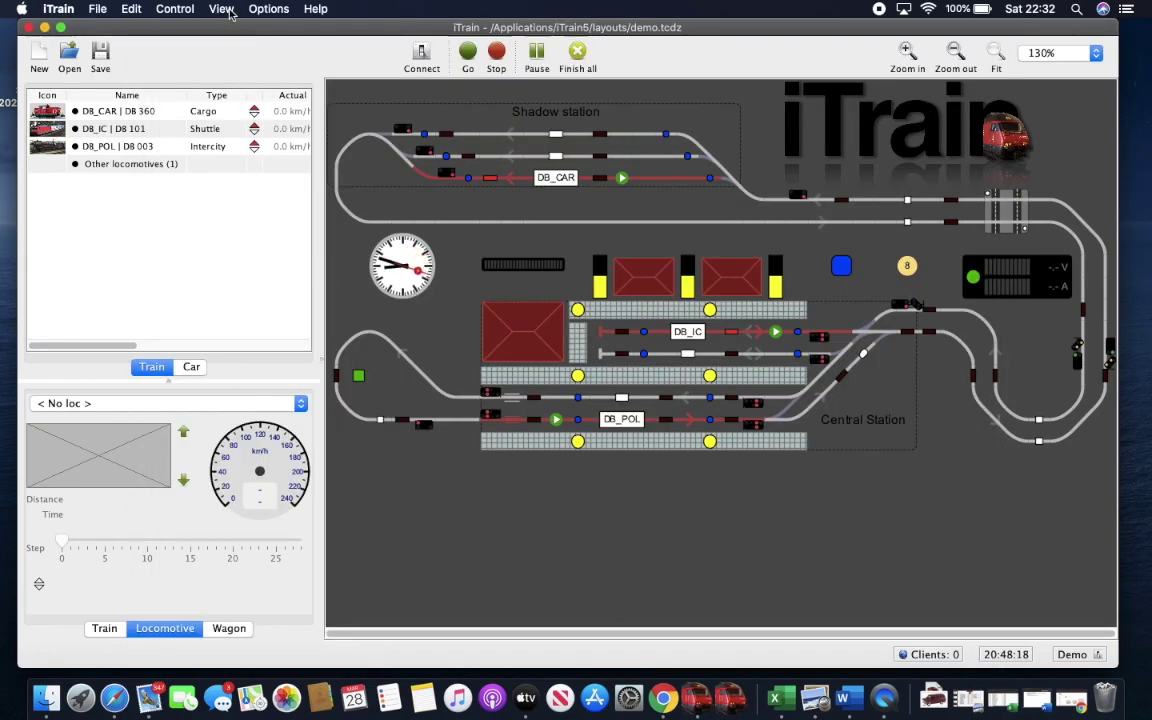
- Open locomotive decoder programming from the View menu and choose Class 37-5
click(223, 9)
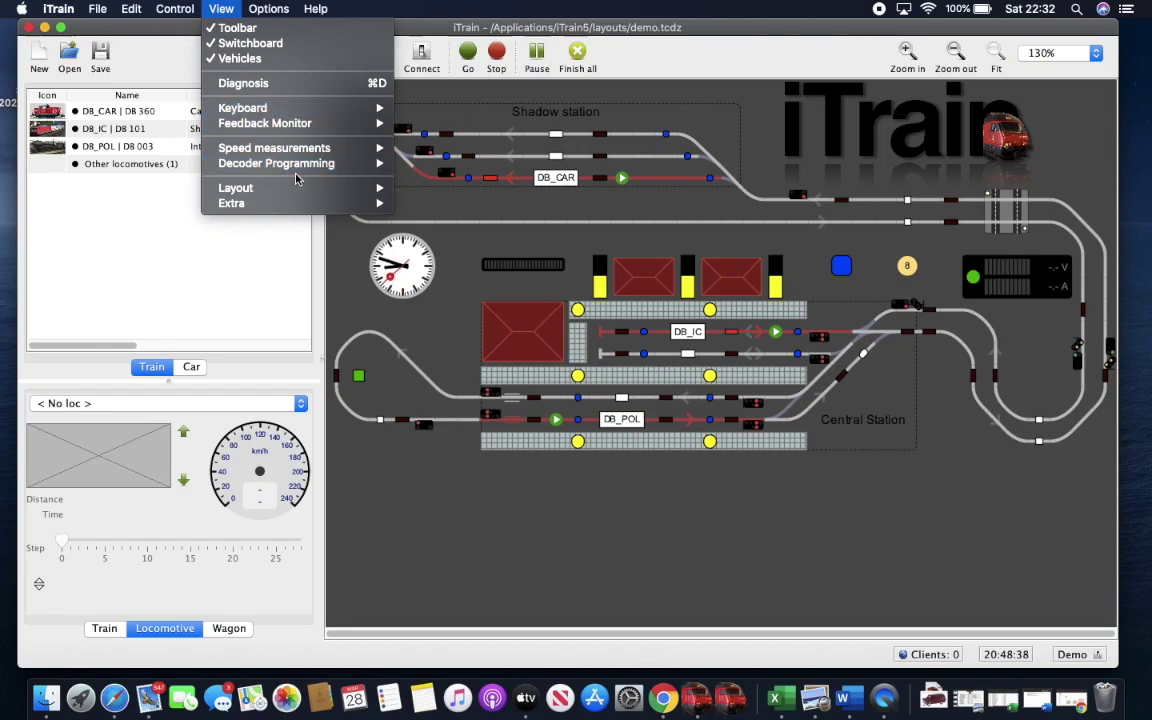
mouse_move(300, 164)
click(440, 168)
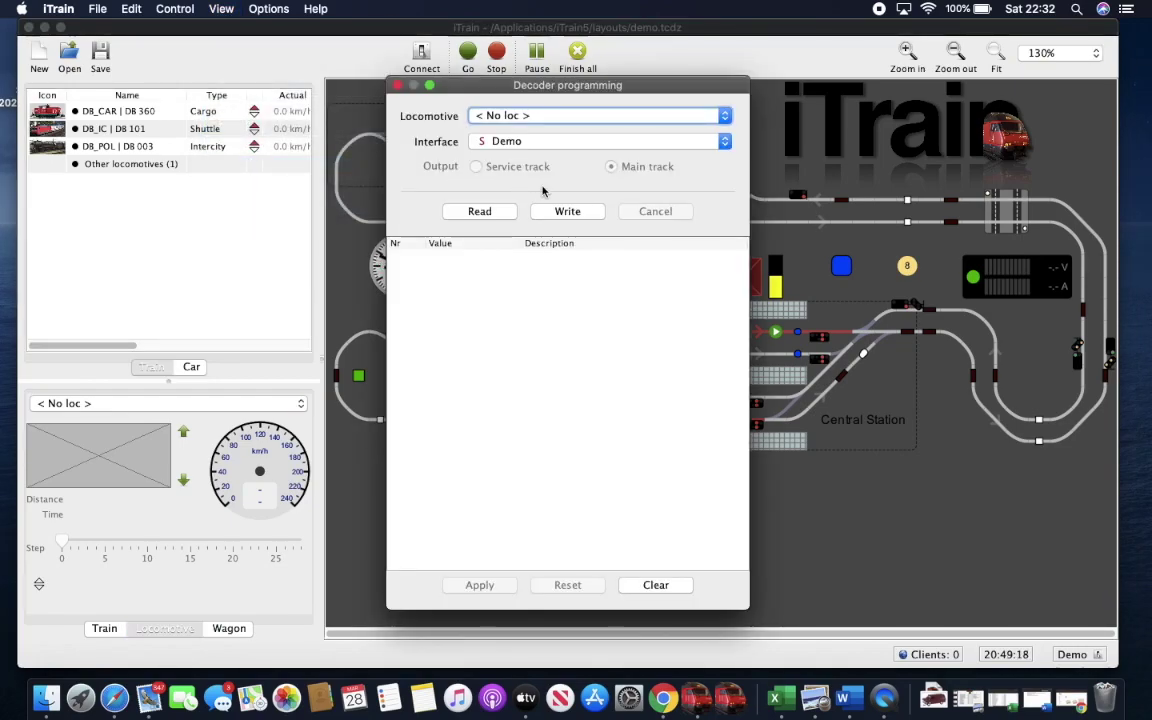
click(585, 118)
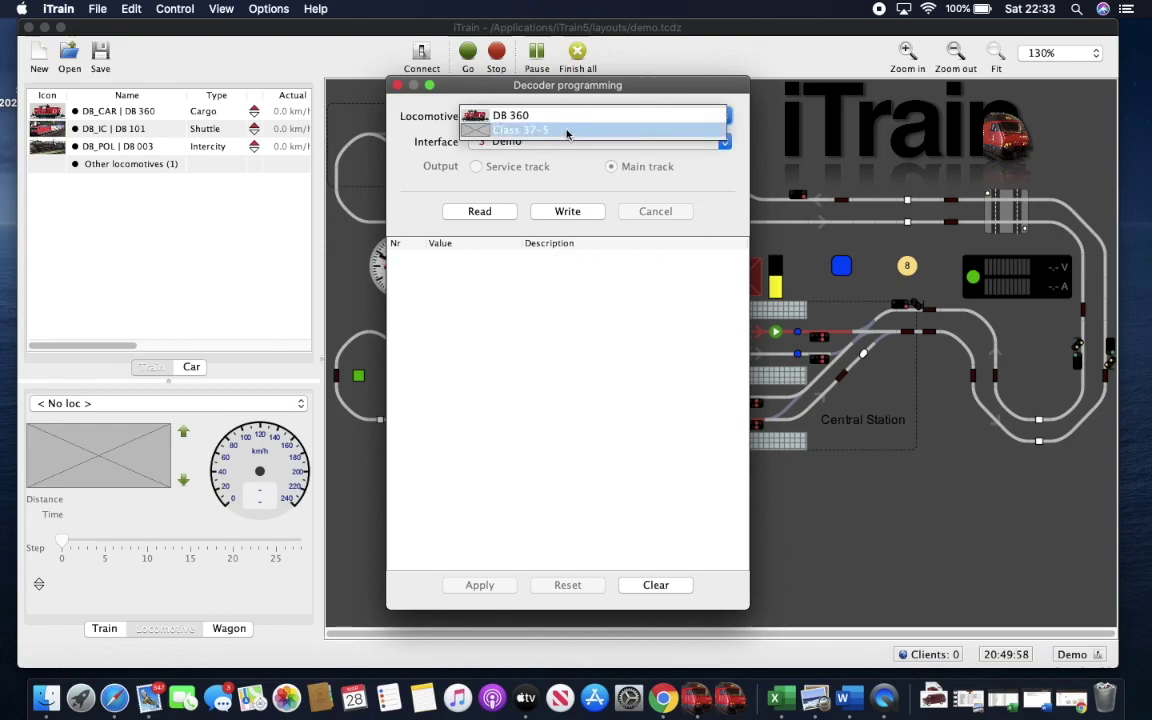
click(567, 131)
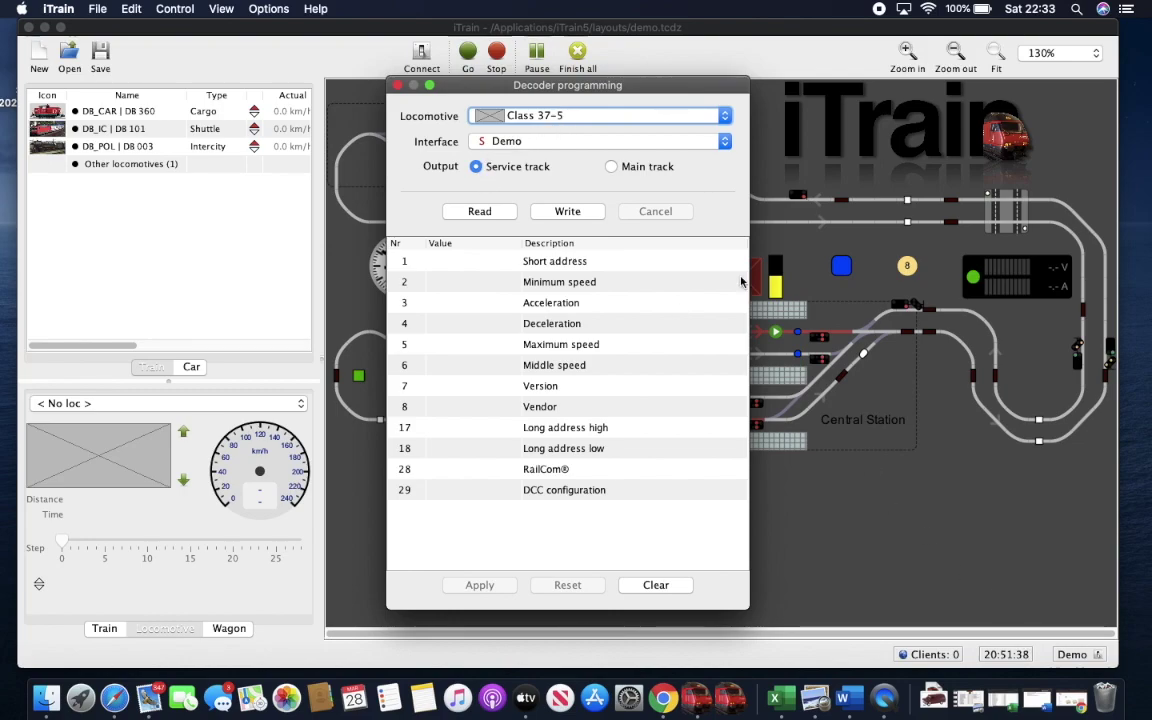
- Keep Demo as the programming interface and select all the CV rows
click(529, 141)
click(529, 135)
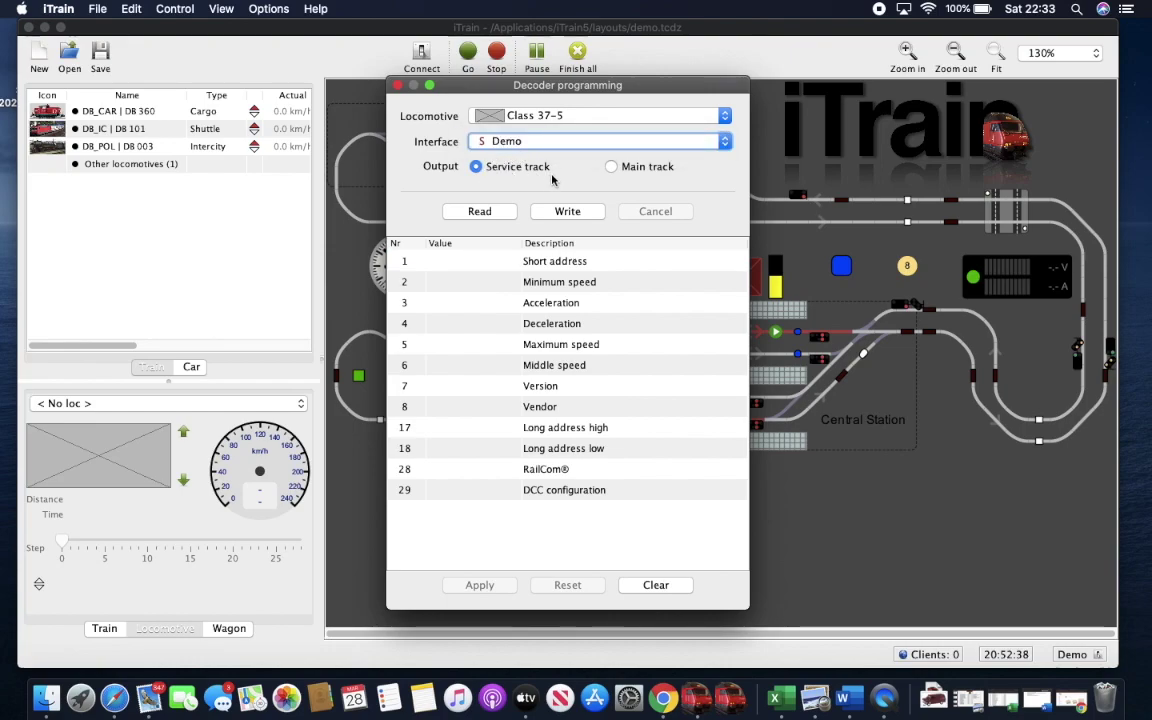
drag(450, 261, 497, 486)
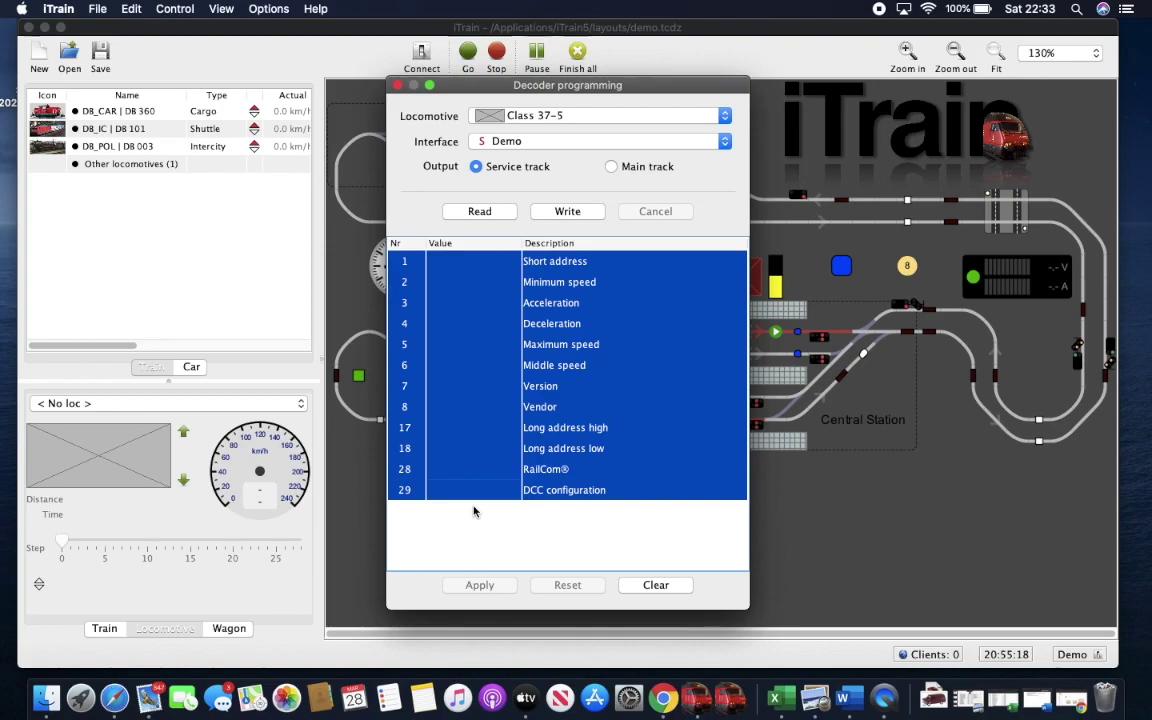
- Set CV 2 Minimum speed to 2 and write it to the decoder
click(479, 283)
click(482, 284)
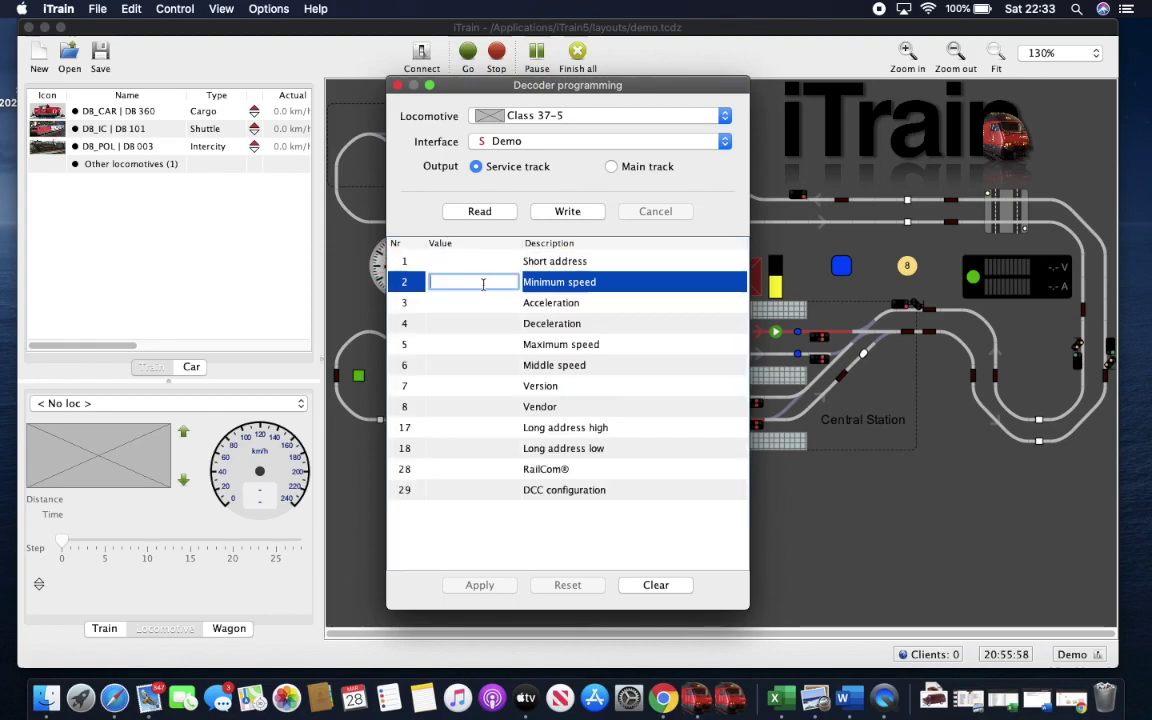
text(2)
click(580, 213)
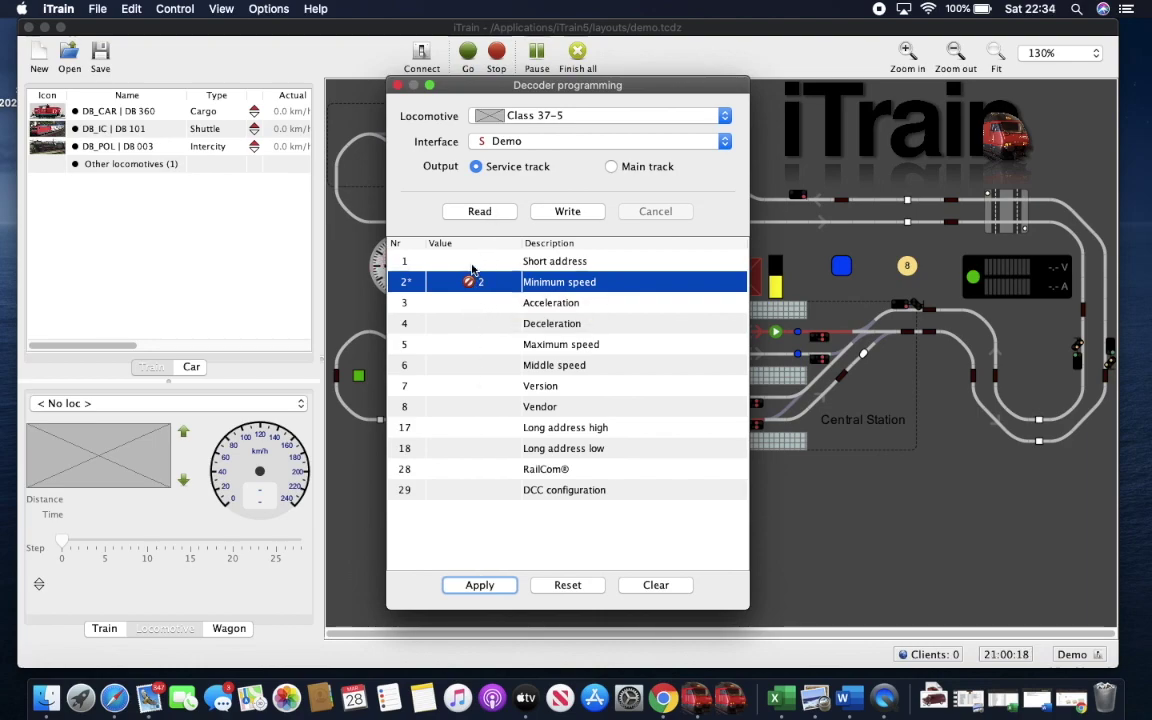
- Enter short address 37, acceleration 1 and deceleration 1 for CVs 1, 3 and 4
click(472, 262)
click(472, 262)
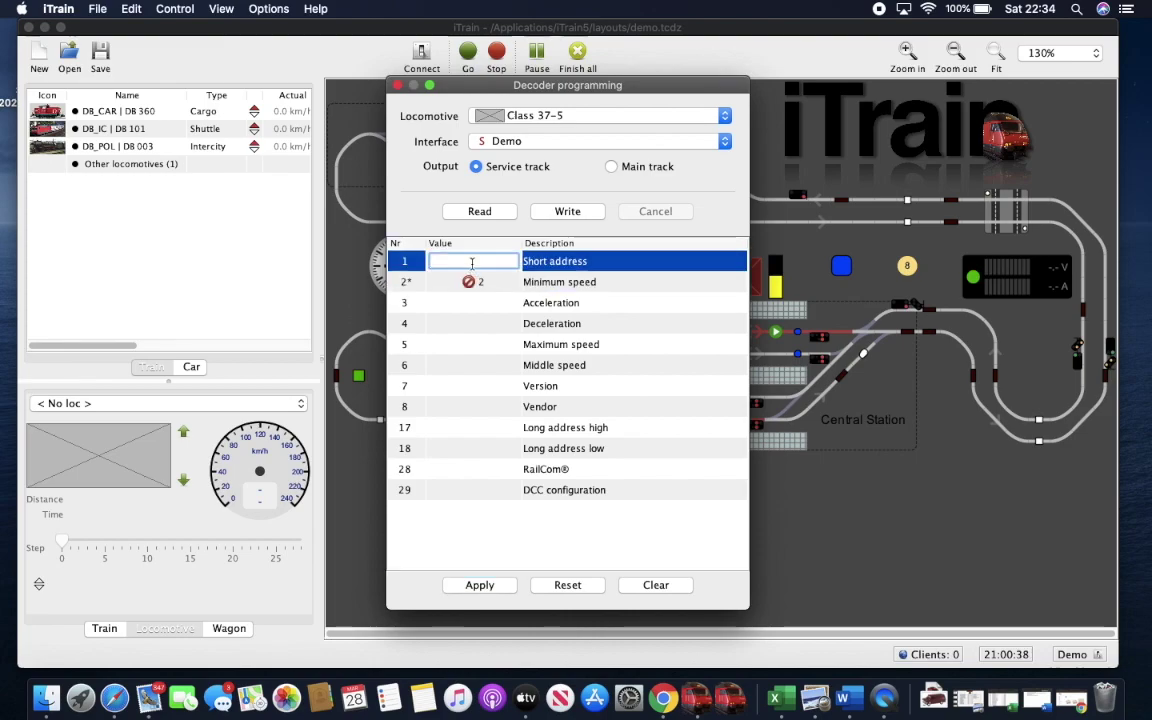
text(37)
click(492, 303)
click(492, 303)
text(1)
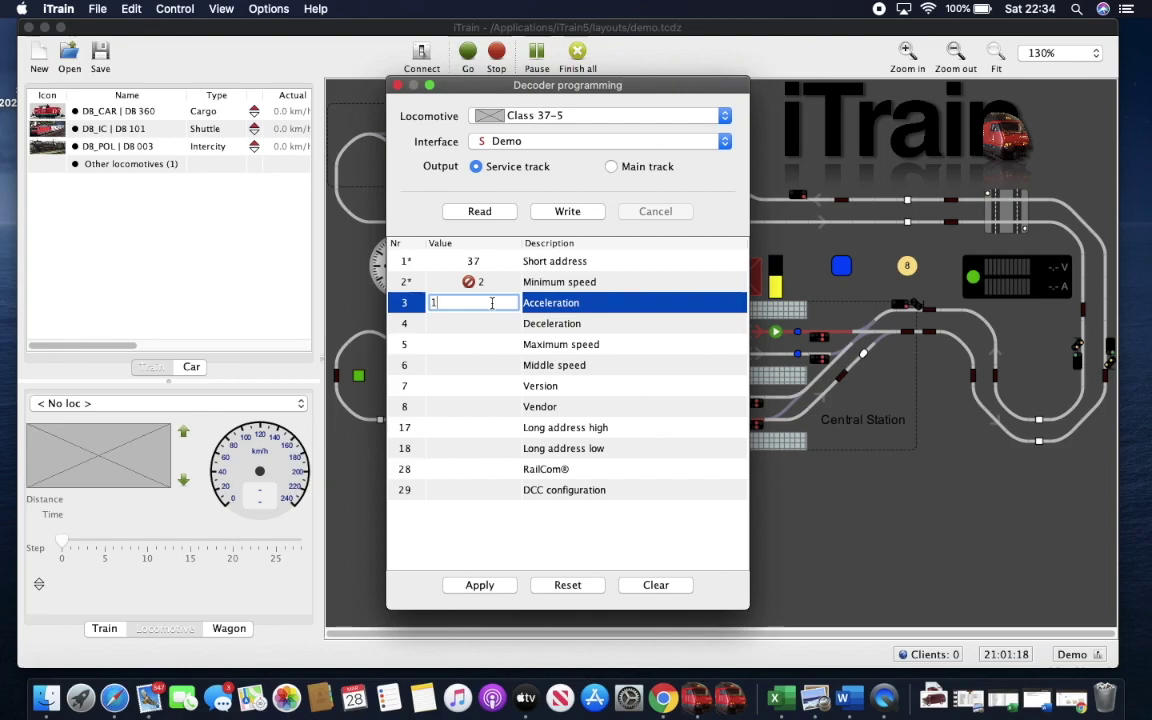
key(Return)
text(1)
key(Return)
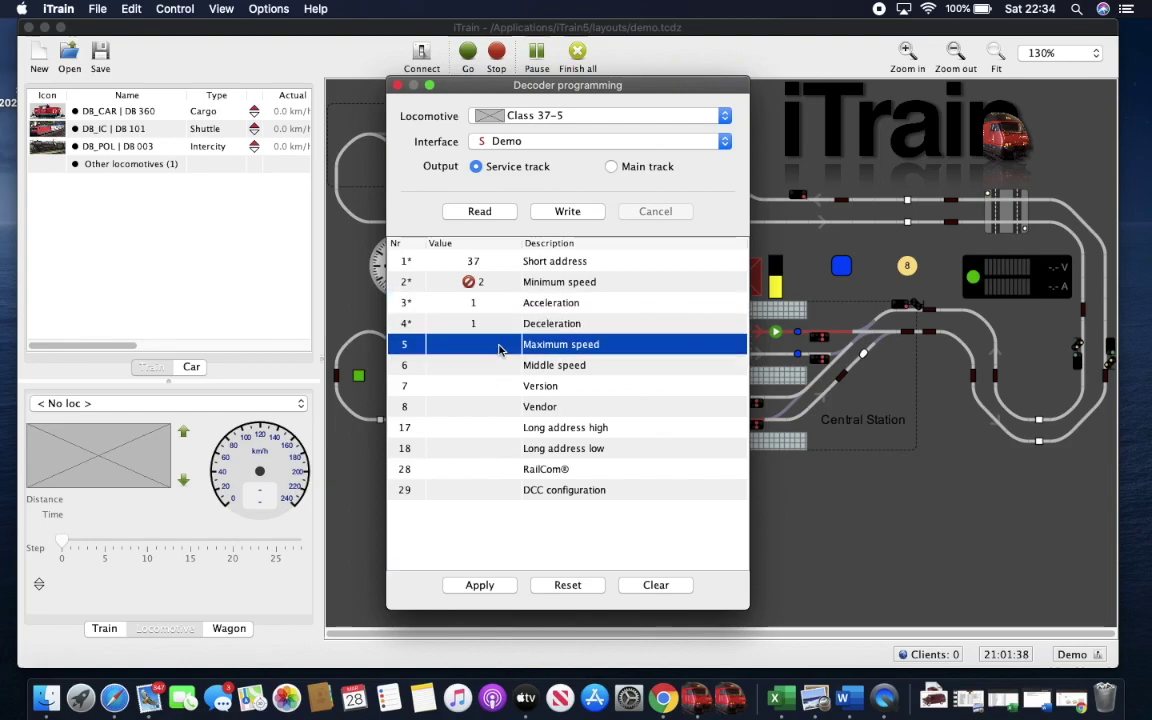
- Set maximum speed 150 and middle speed 55, then apply all CV values
click(499, 346)
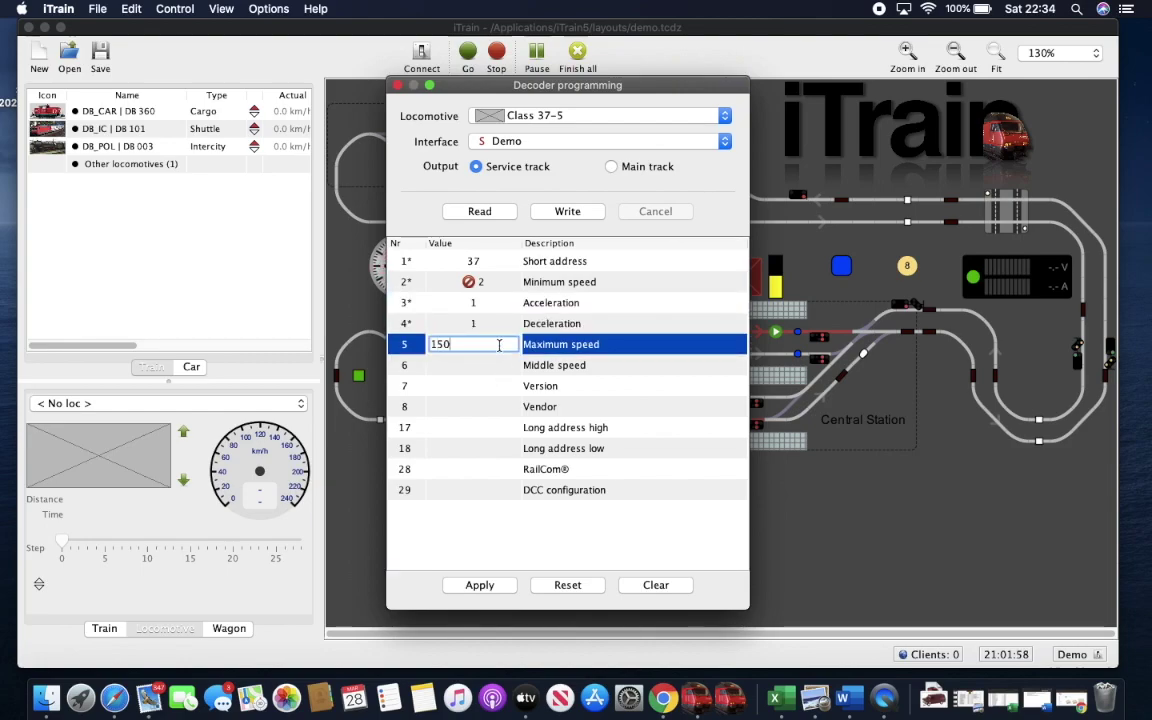
text(150)
key(Return)
click(490, 364)
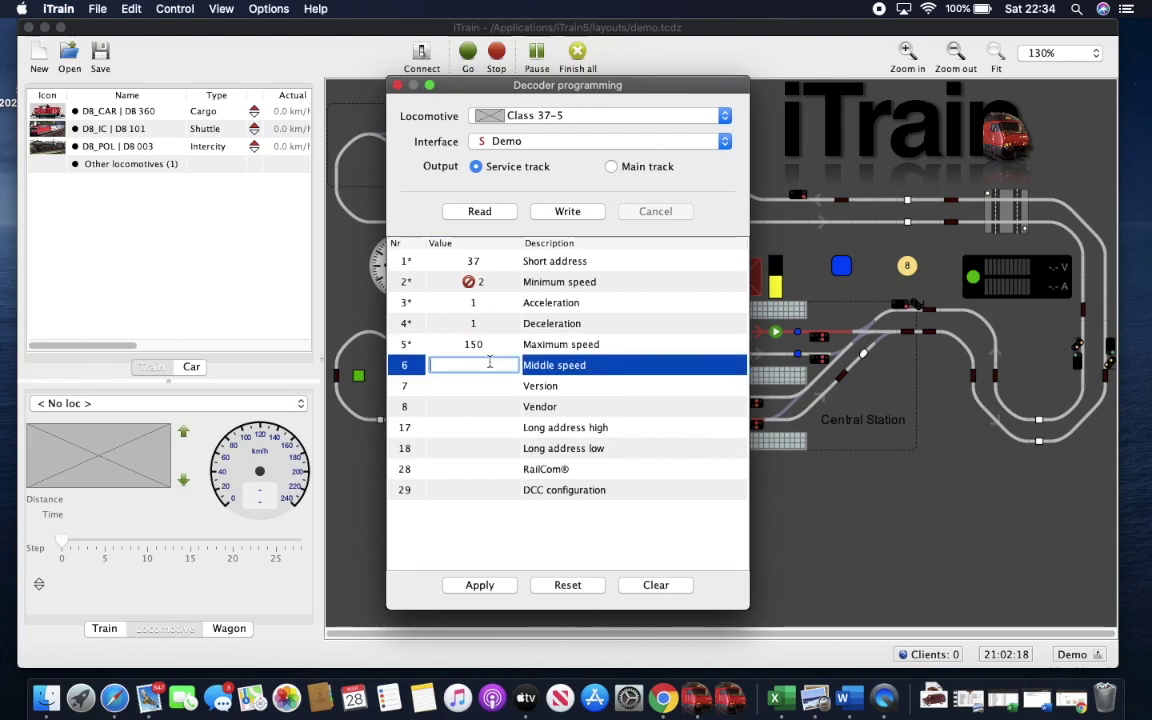
key(Return)
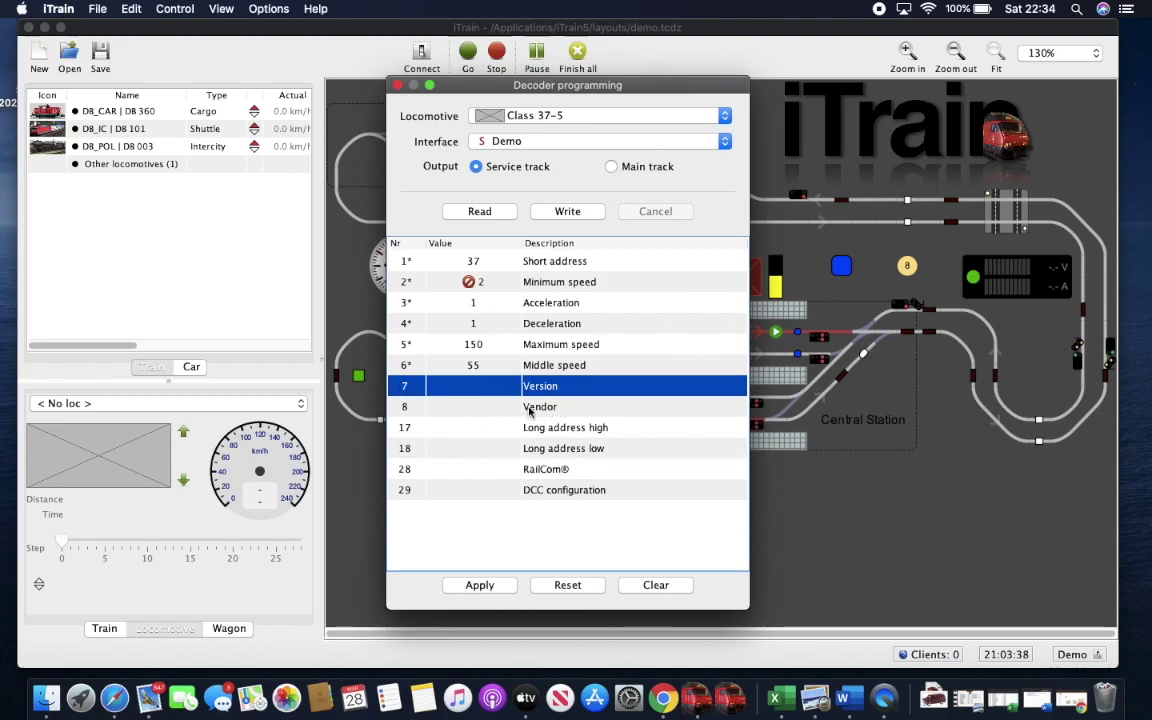
click(481, 588)
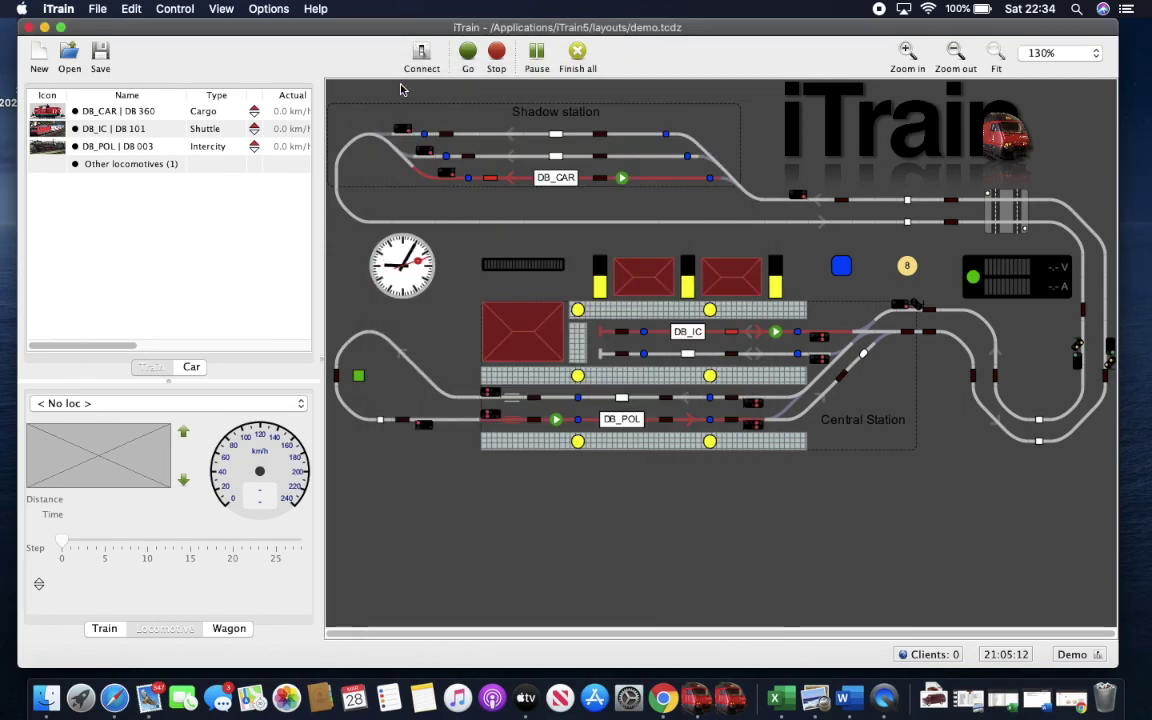
- Reopen the Locomotive editor and check Class 37-5's CVs read 37, 2, 1, 1, 150, 55
click(397, 85)
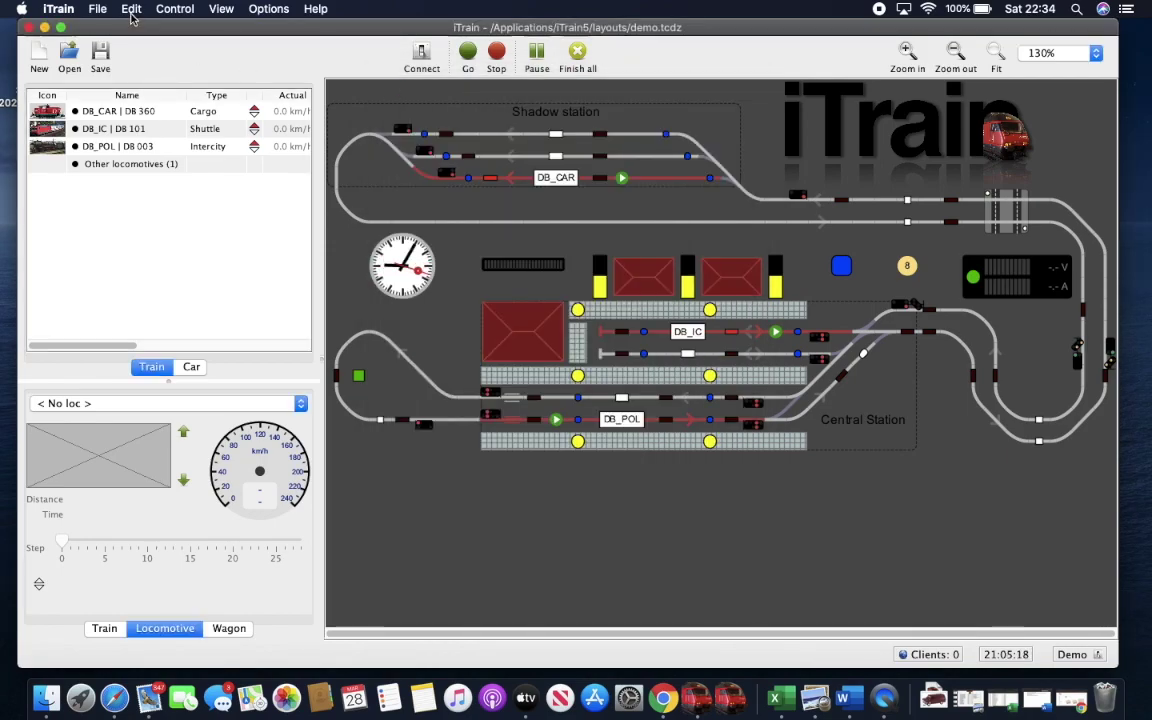
click(131, 9)
click(150, 158)
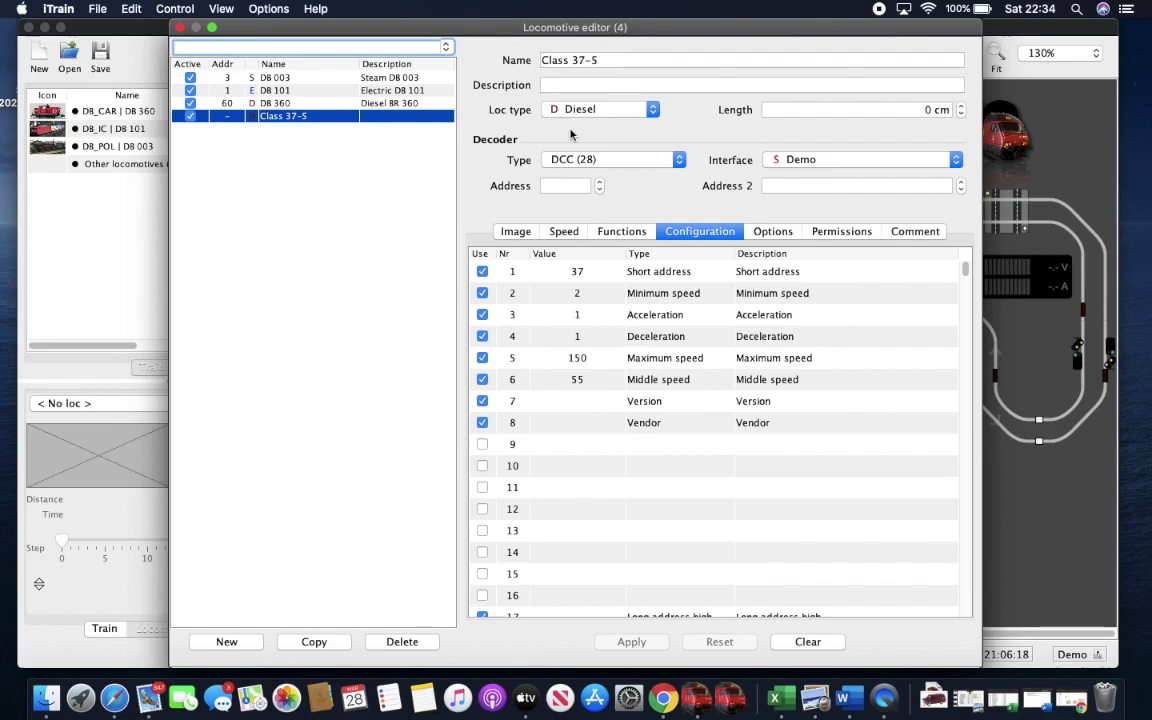
mouse_move(591, 314)
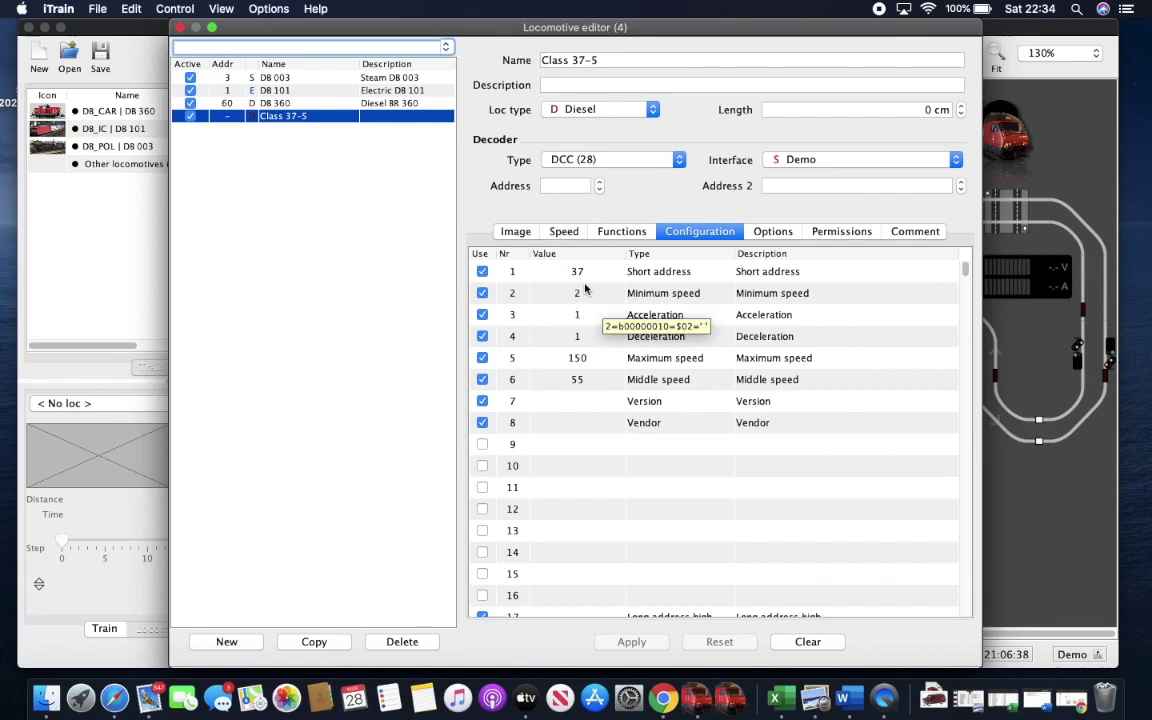
scroll(589, 464, down, 5)
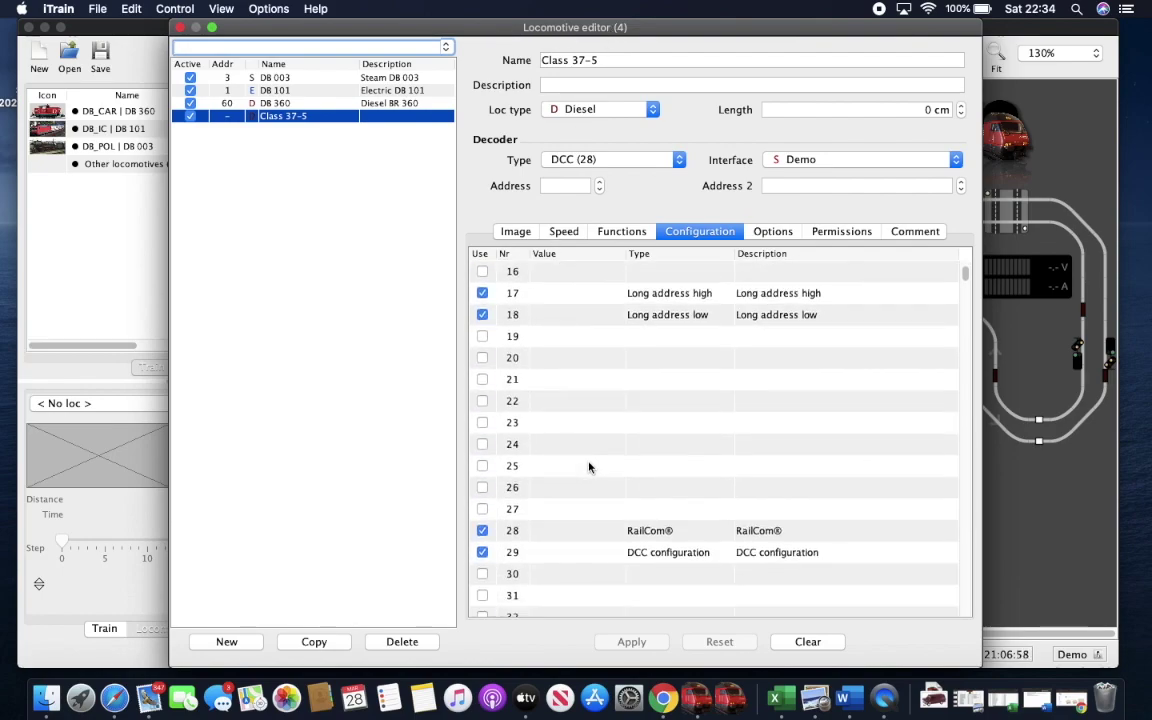
scroll(589, 467, down, 3)
scroll(589, 467, up, 9)
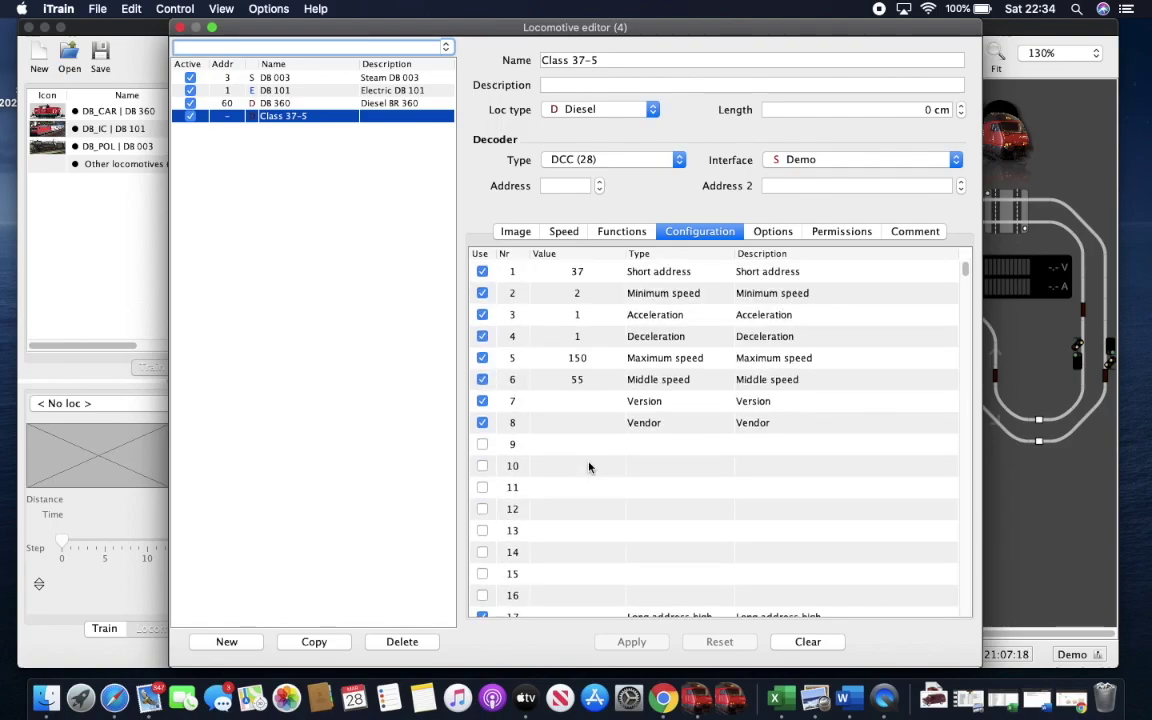